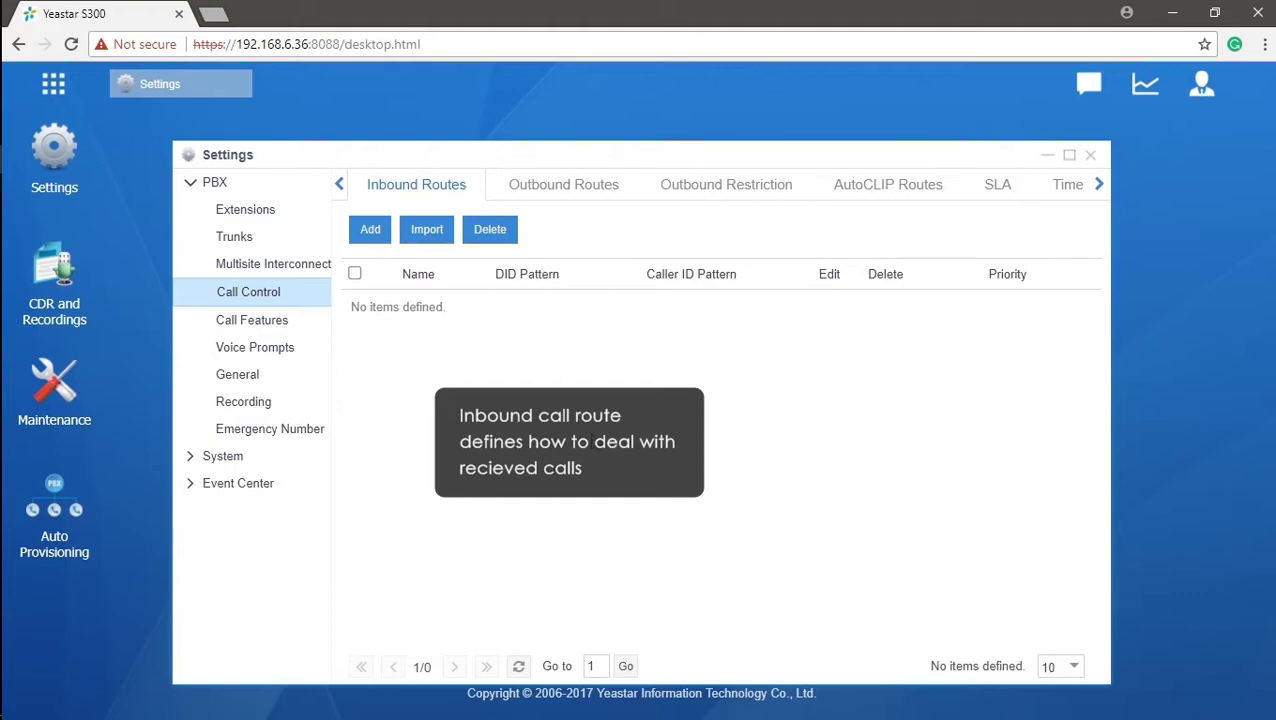
Add an inbound route named 'IN' with DIGIT2 (E1) as its member trunk
click(370, 229)
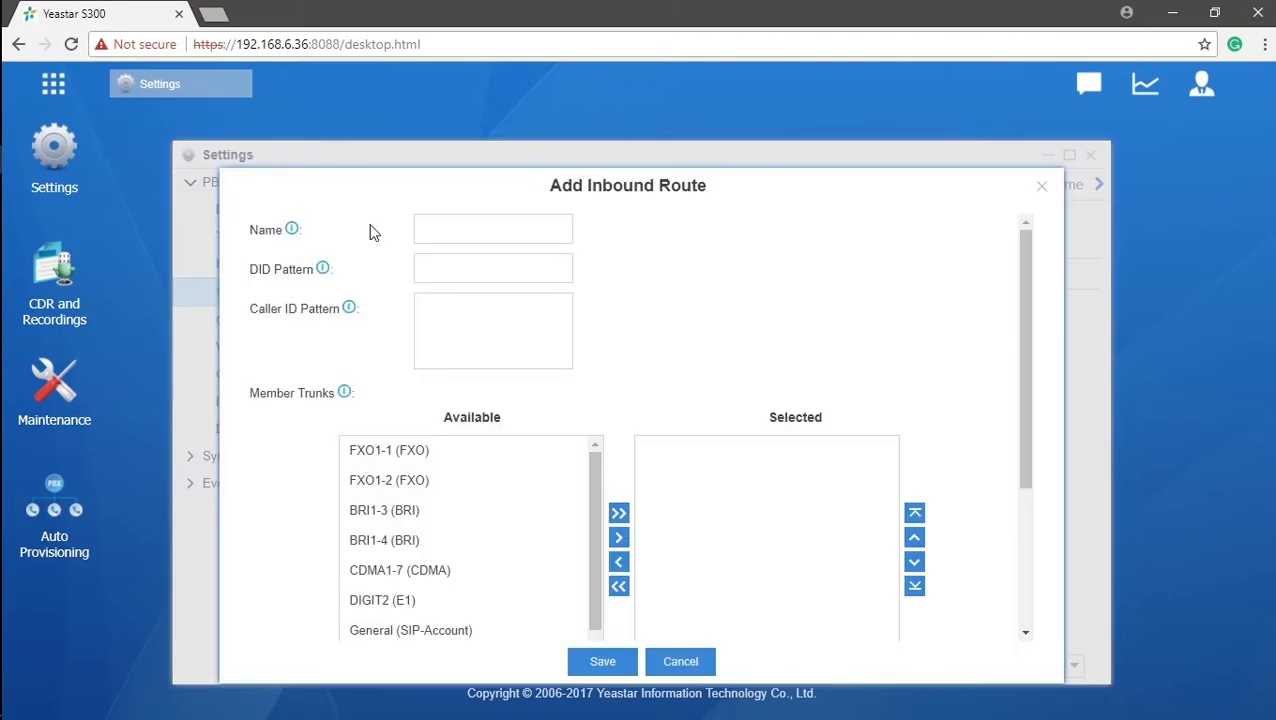
click(445, 229)
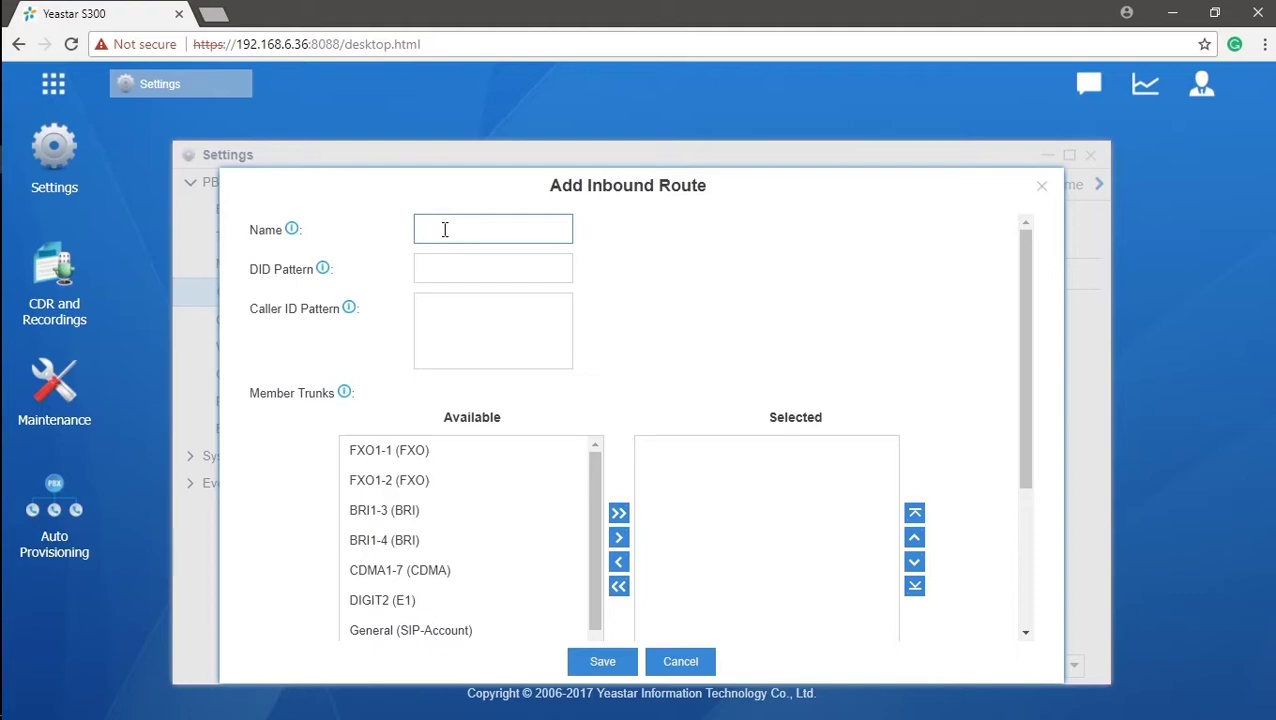
text(IN)
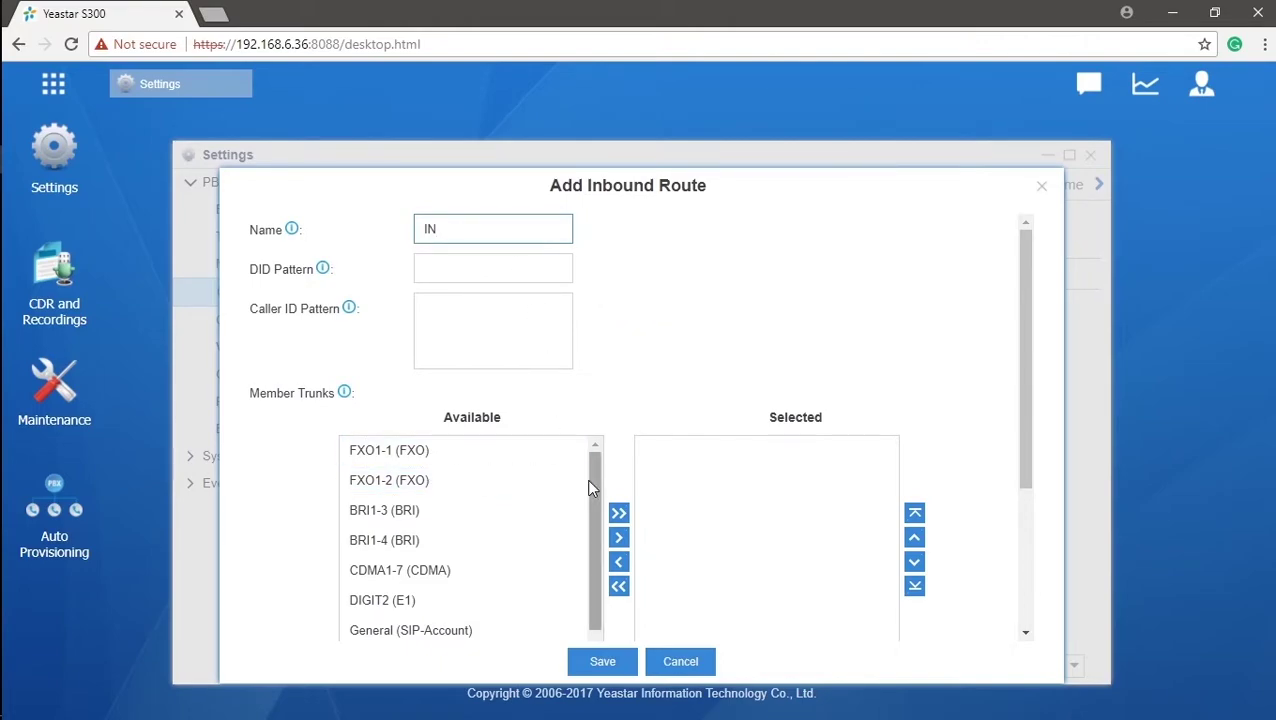
drag(589, 477, 592, 505)
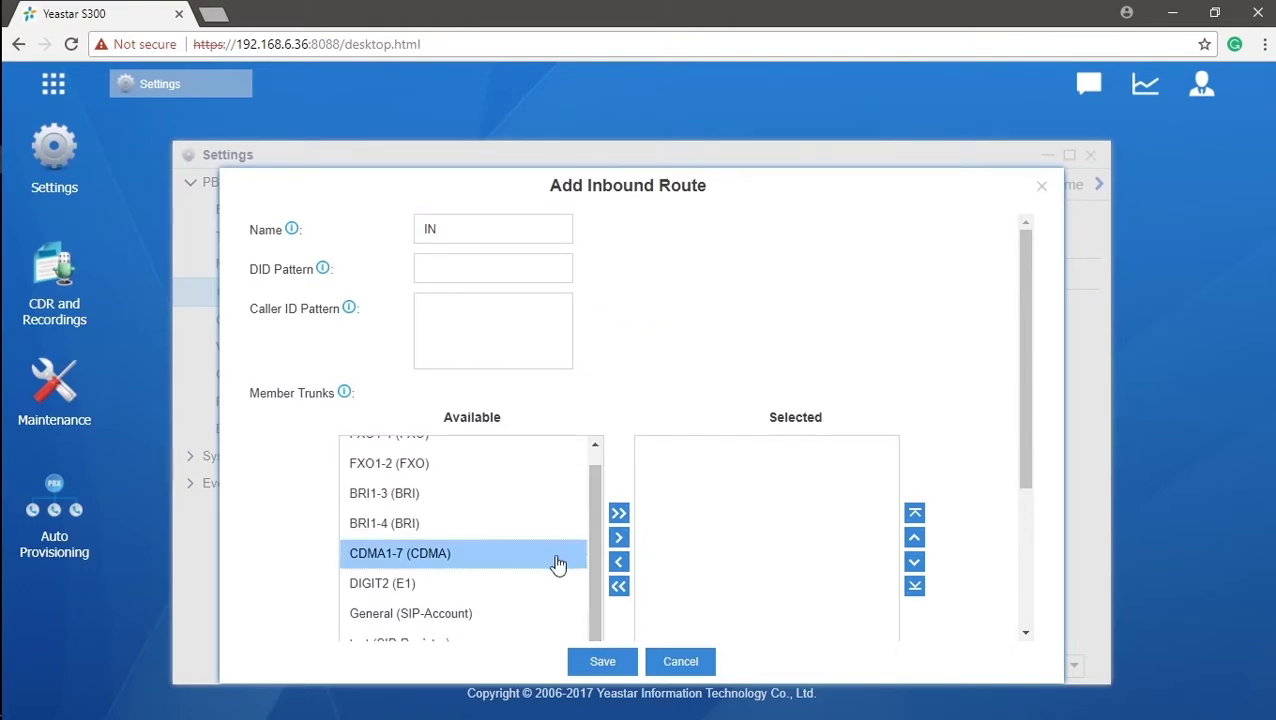
click(463, 583)
click(621, 539)
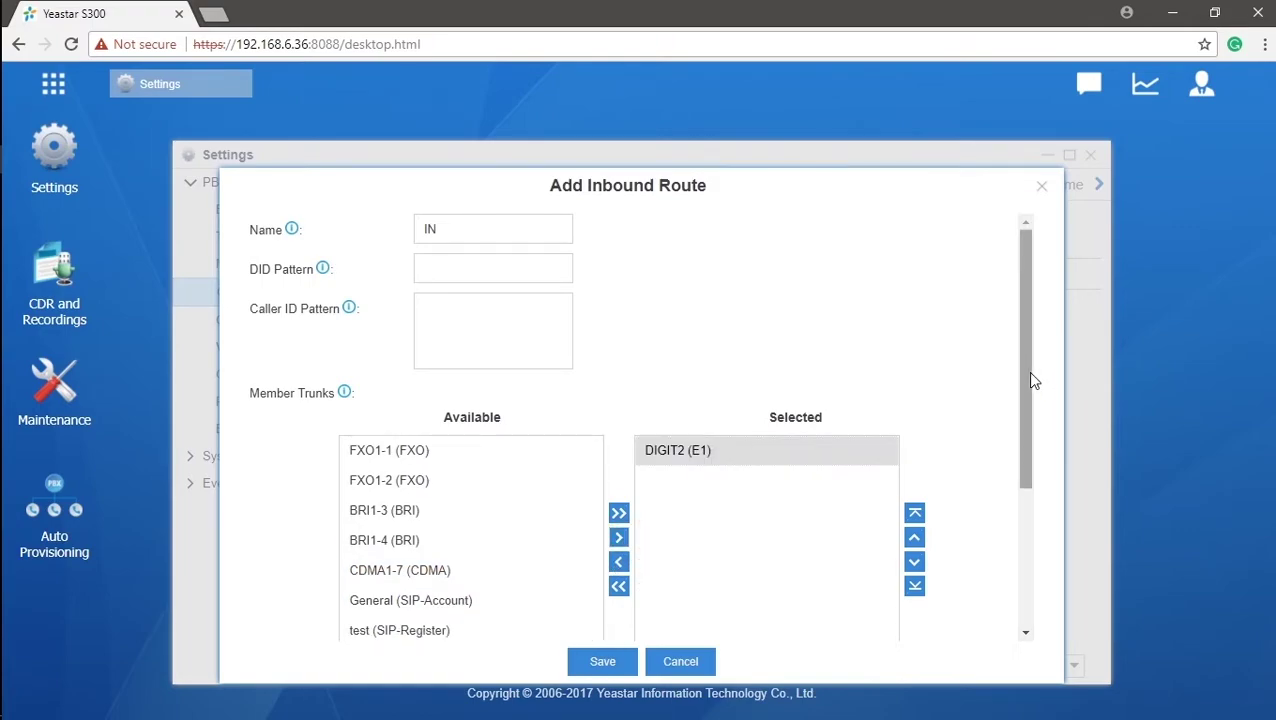
drag(1027, 372, 1022, 491)
Set route IN's destination to IVR 6500 and save the route
click(562, 533)
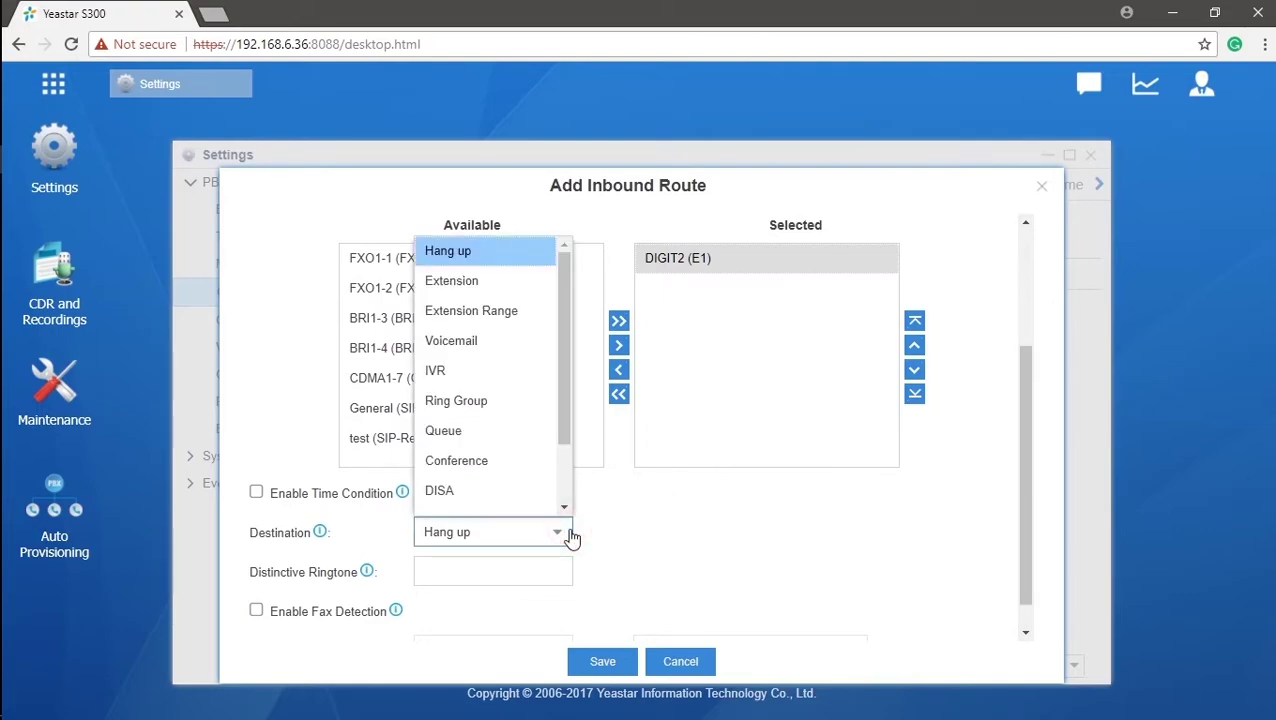
drag(561, 434, 563, 490)
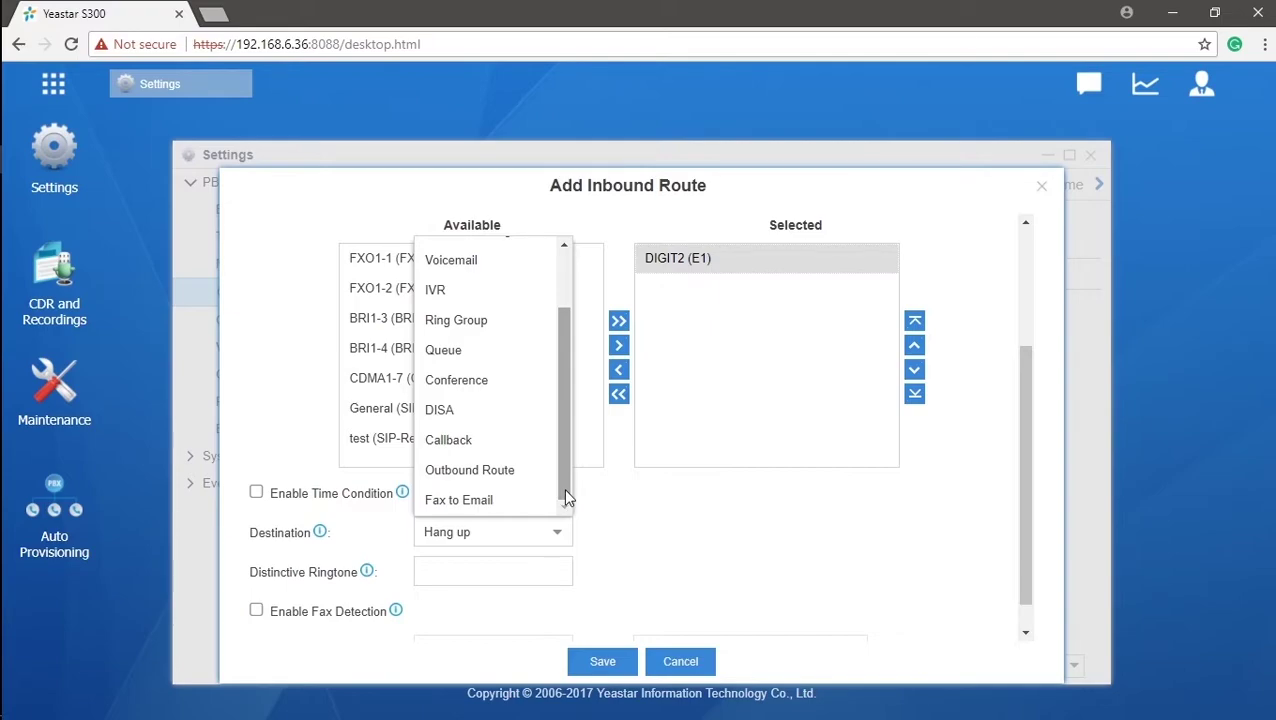
click(513, 289)
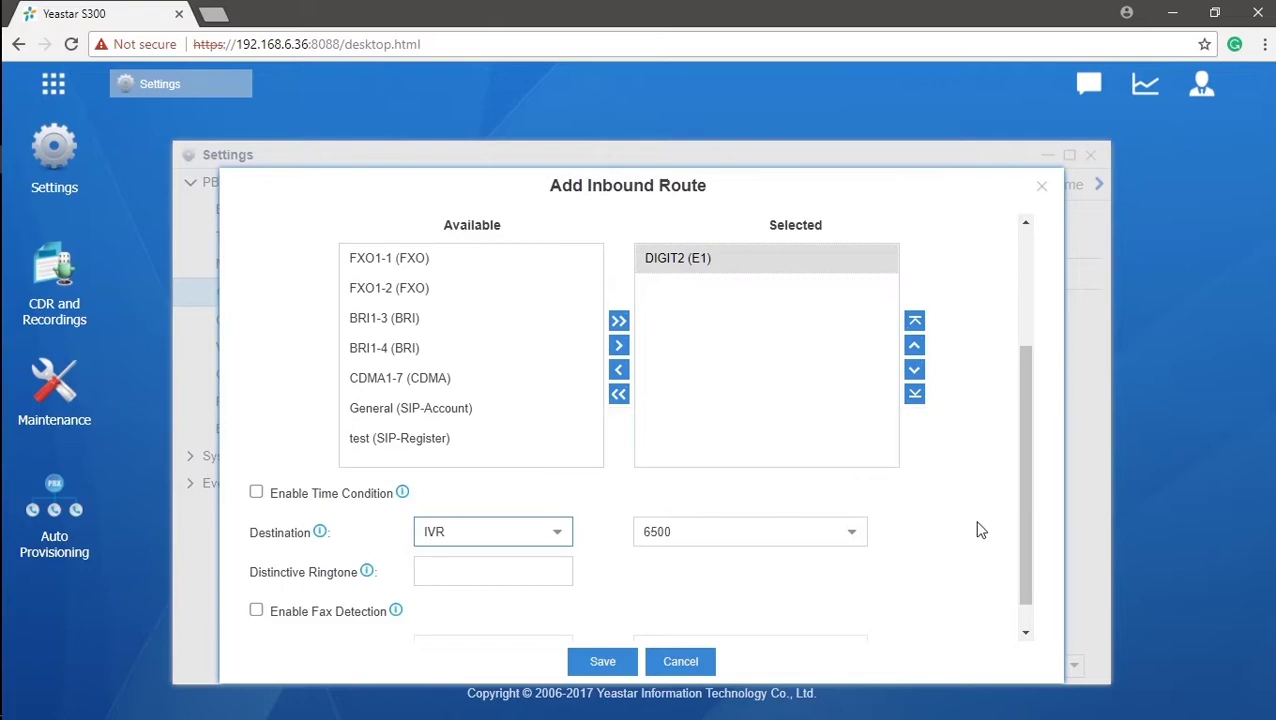
drag(1031, 469, 1028, 353)
click(793, 454)
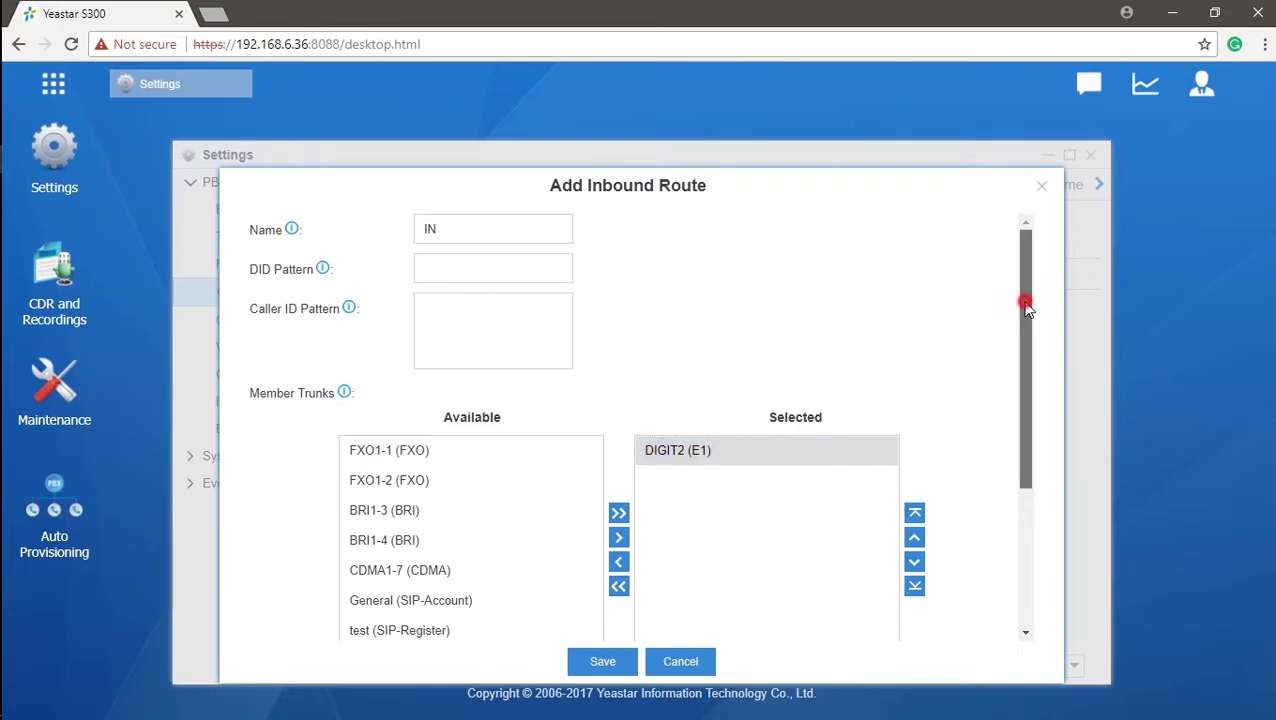
drag(1025, 305, 1014, 470)
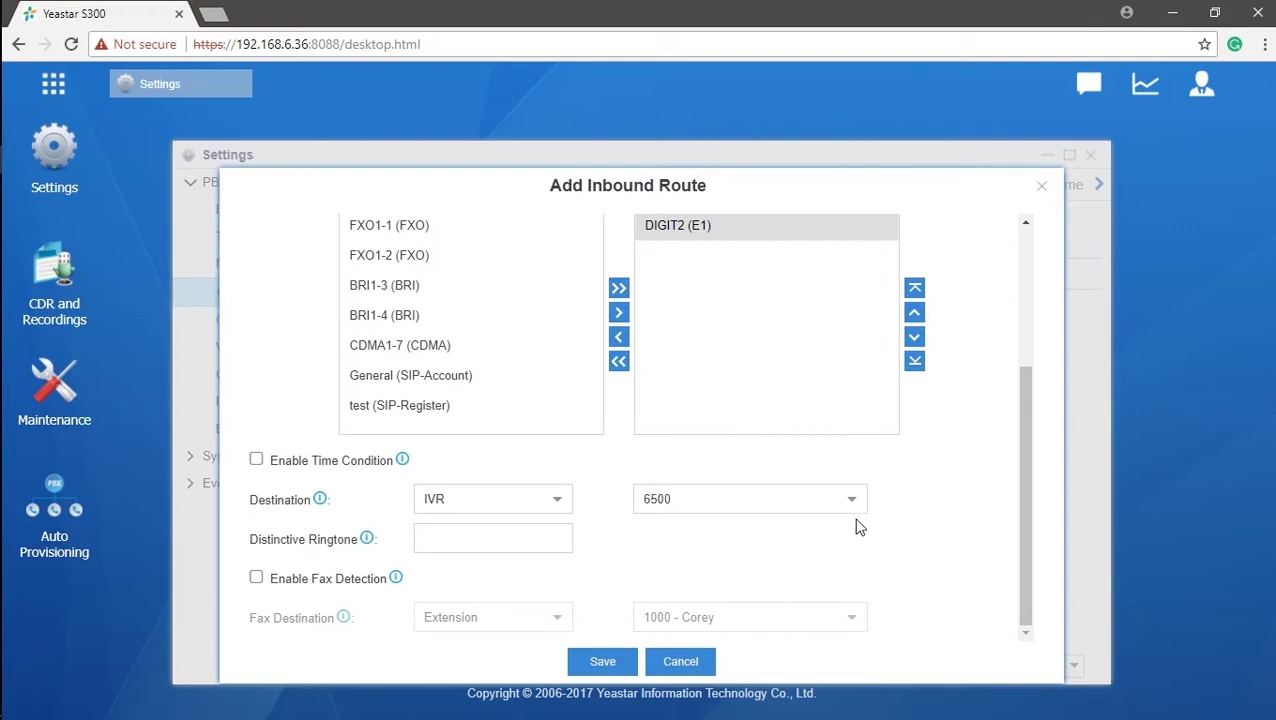
click(630, 662)
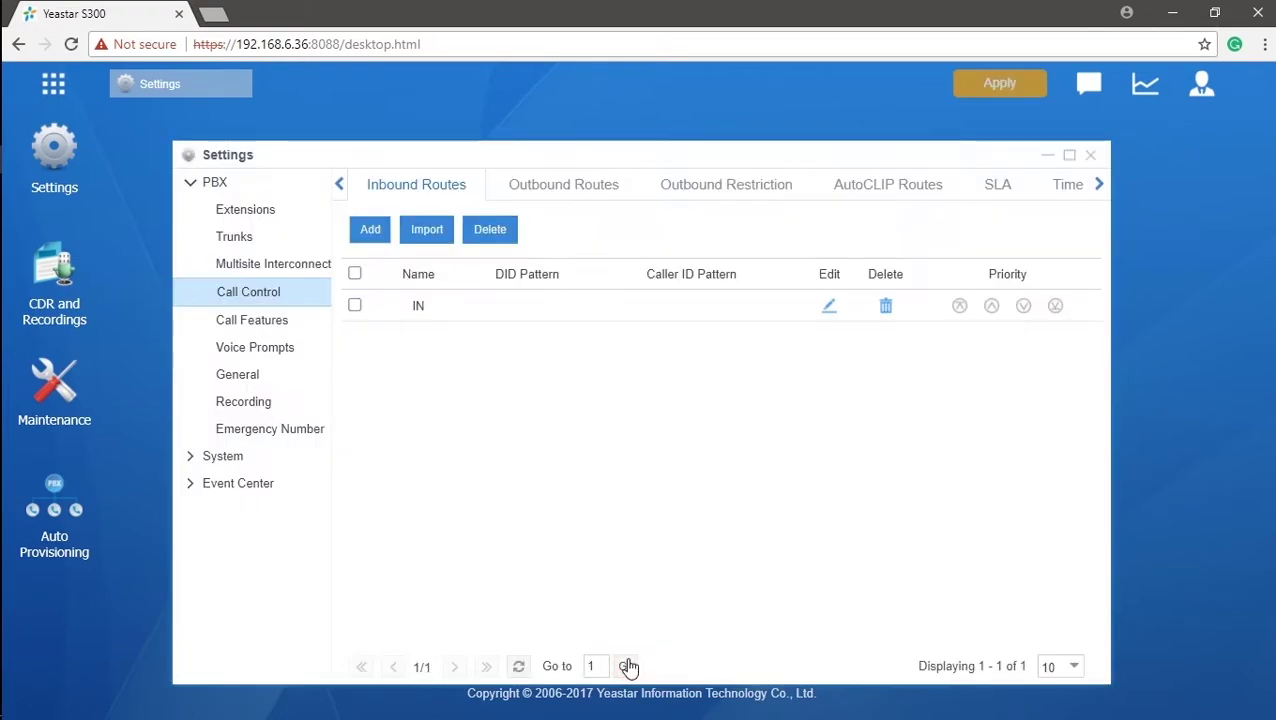
Download the inbound route import template and open it in Excel
click(430, 235)
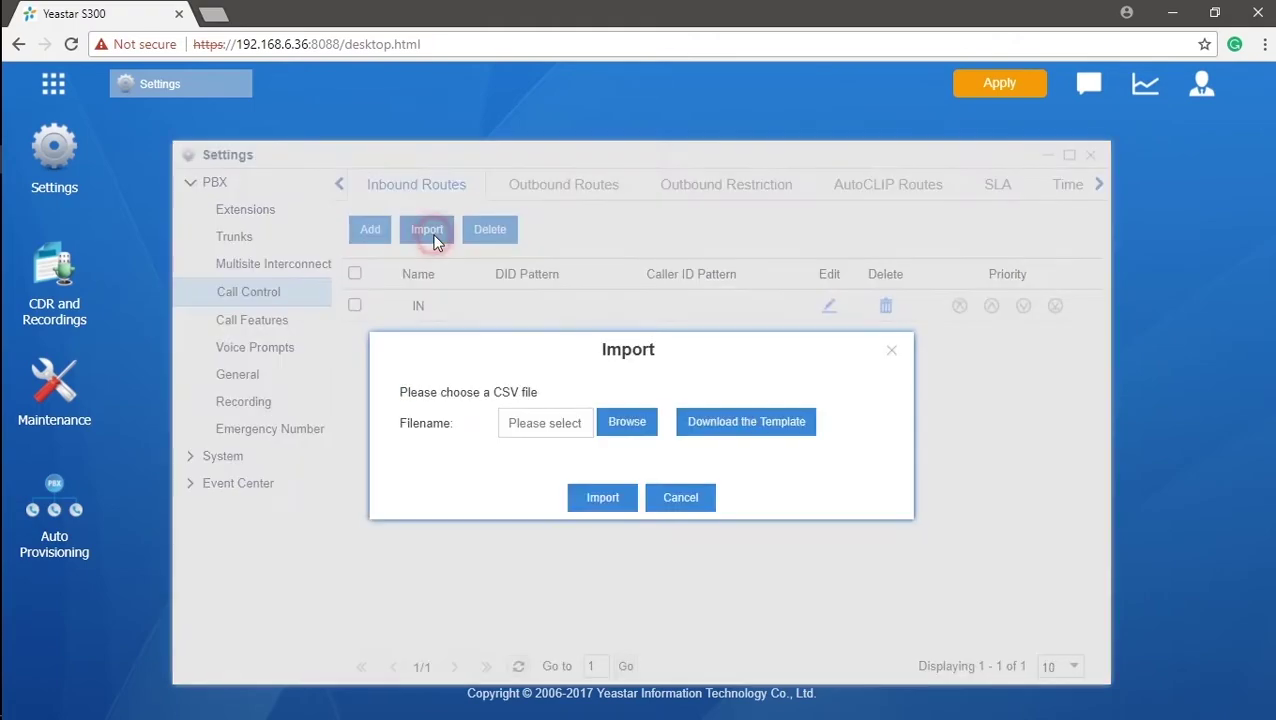
click(750, 427)
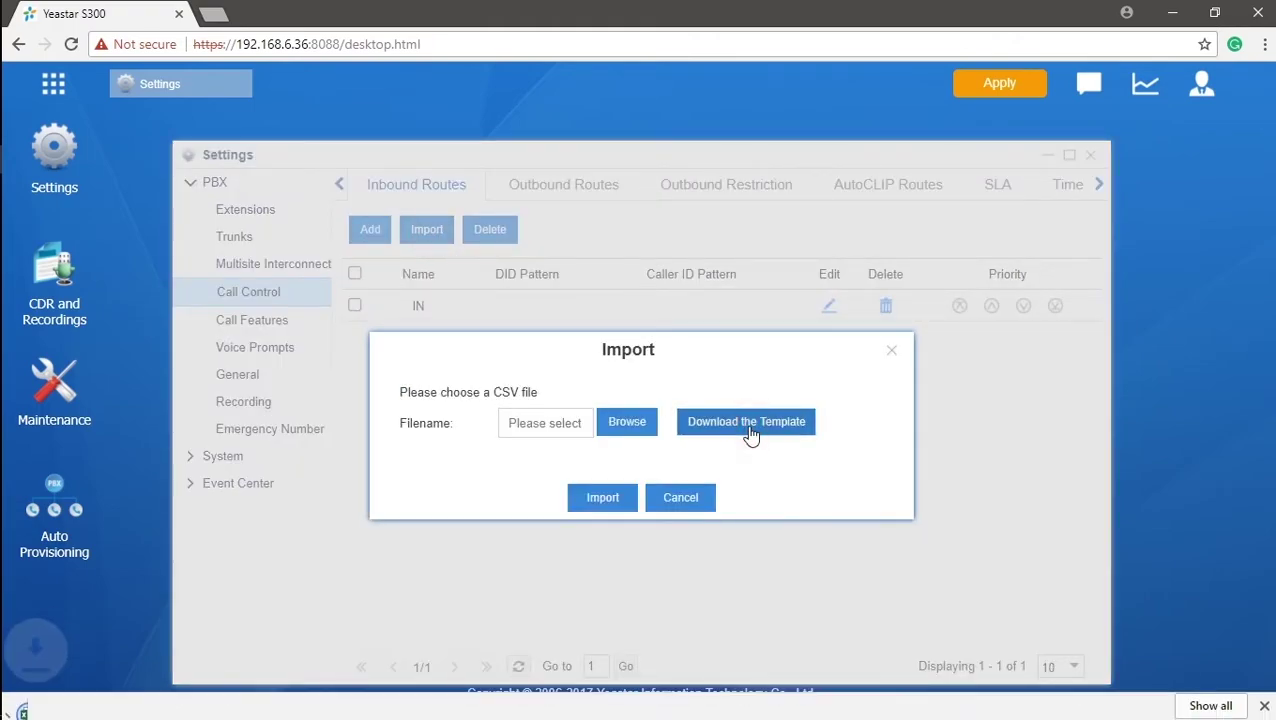
click(152, 697)
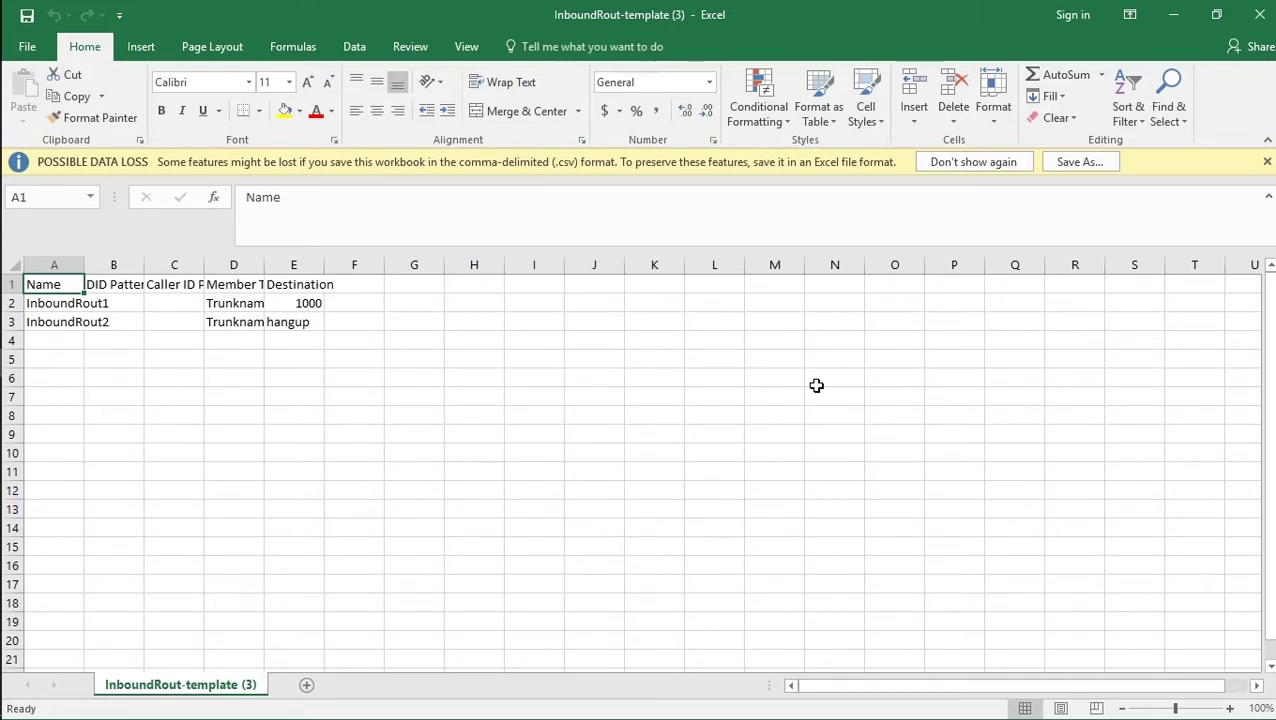
Close the template spreadsheet and the Import window, then apply the pending changes
click(1260, 14)
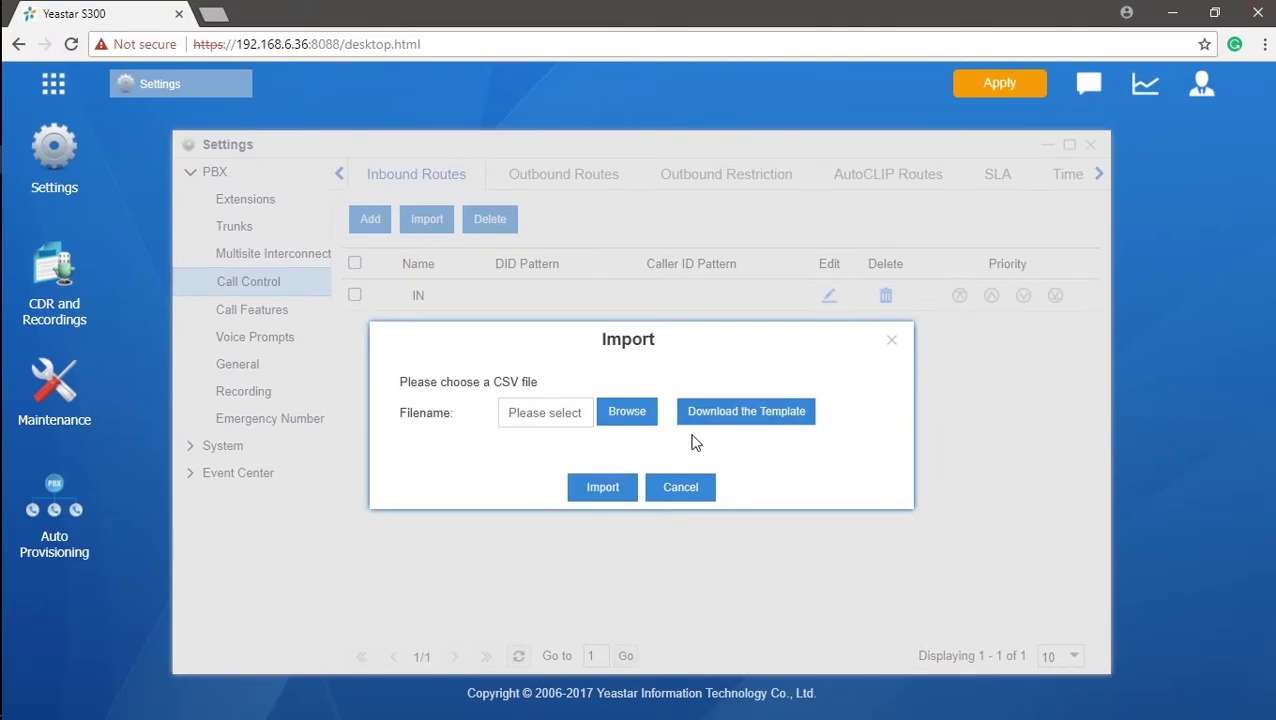
click(891, 340)
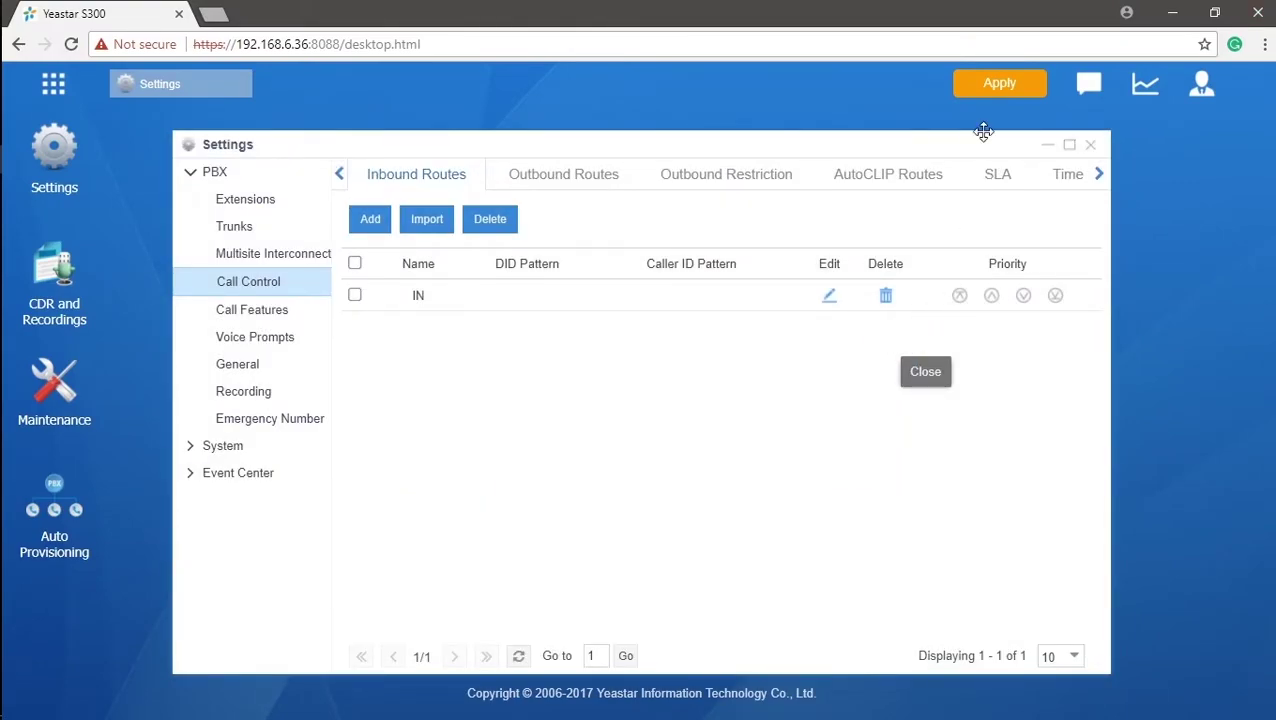
click(983, 84)
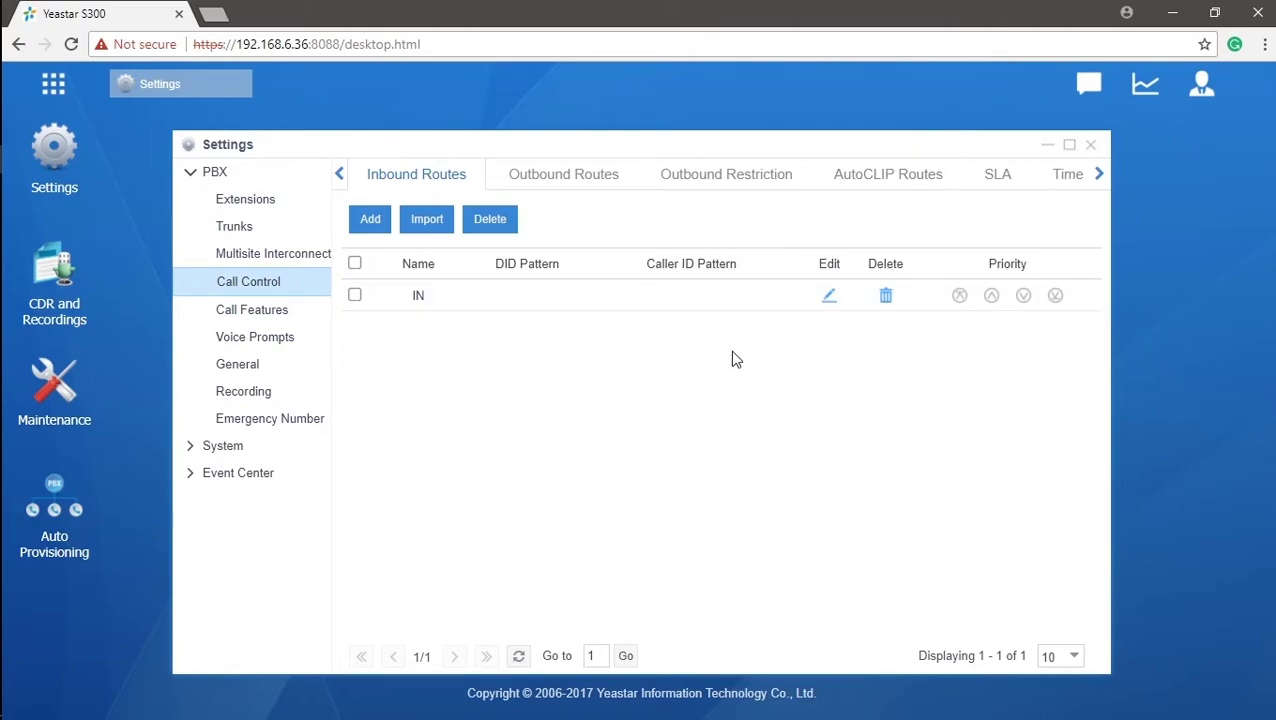
Add FXO1-1, FXO1-2, BRI1-4 and CDMA1-7 as member trunks of route IN and save
click(830, 298)
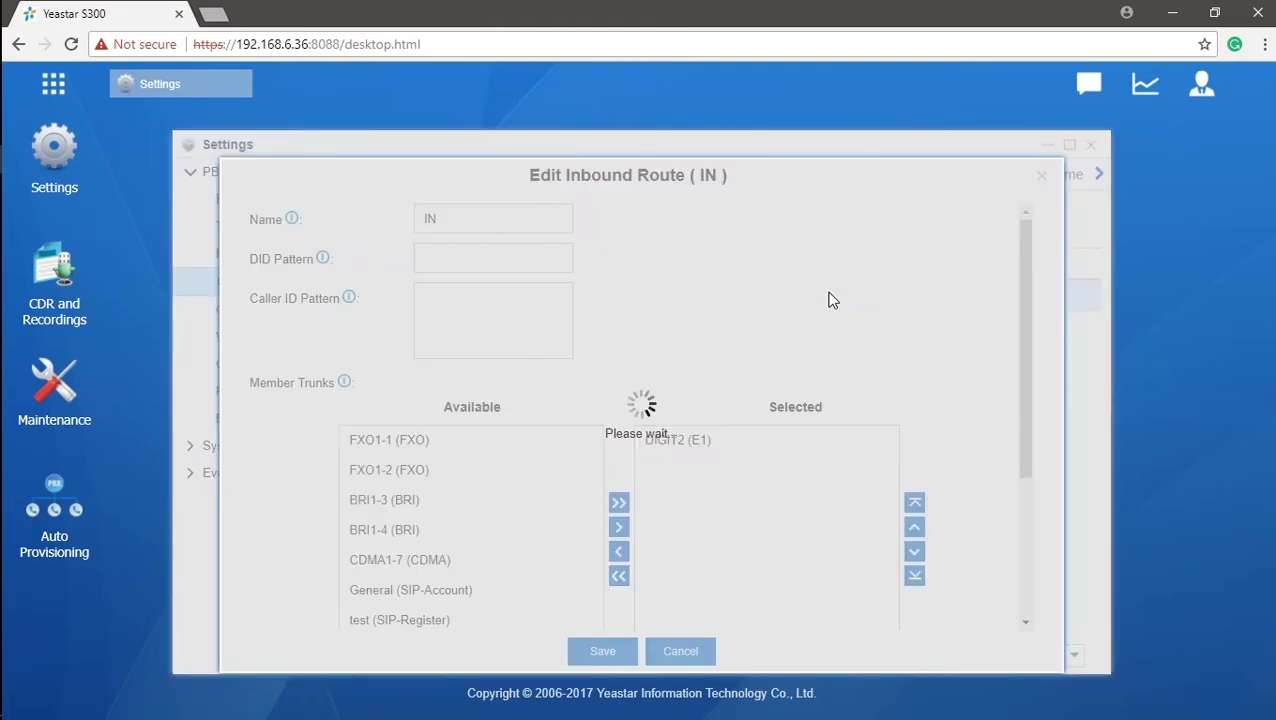
click(538, 500)
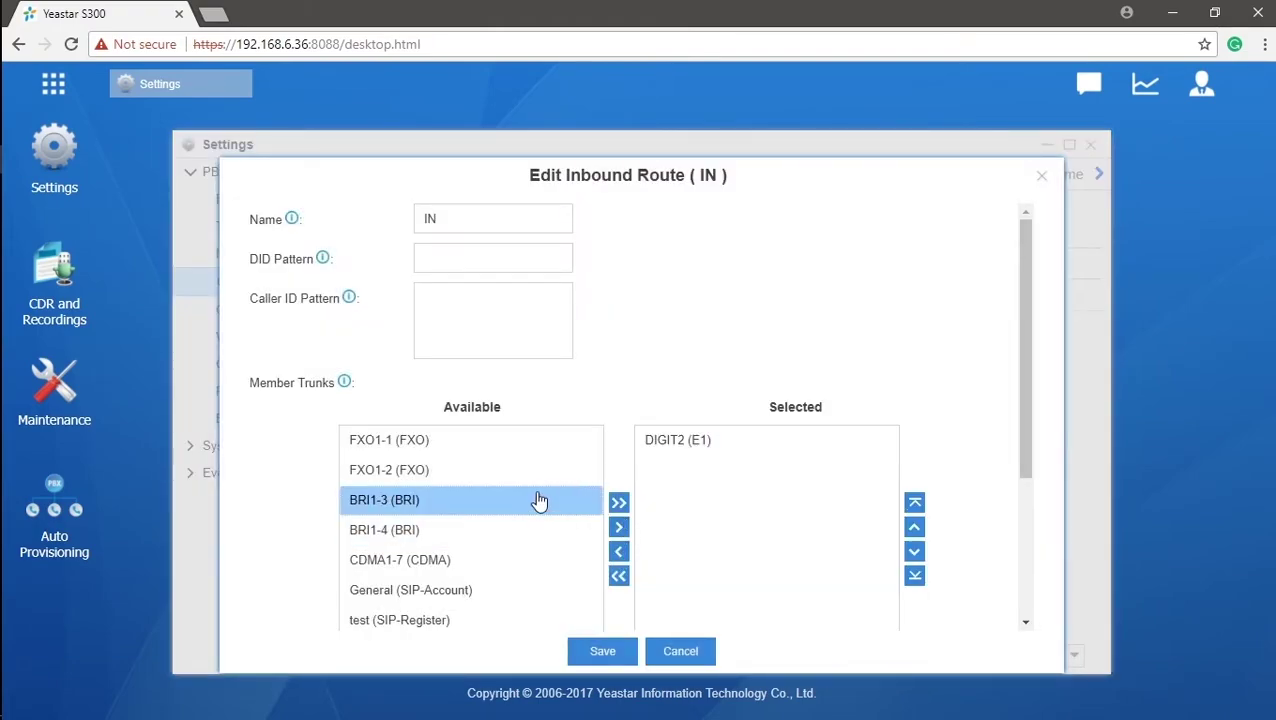
click(538, 500)
click(541, 557)
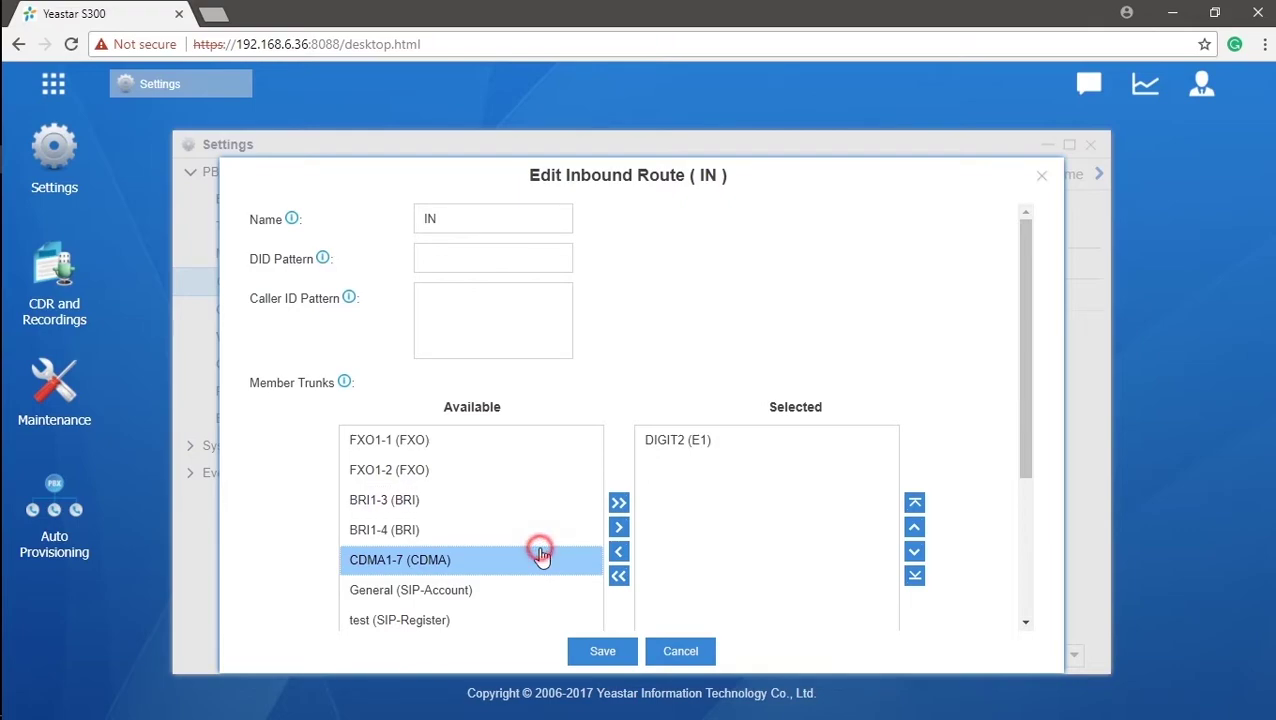
ctrl+click(506, 466)
ctrl+click(505, 442)
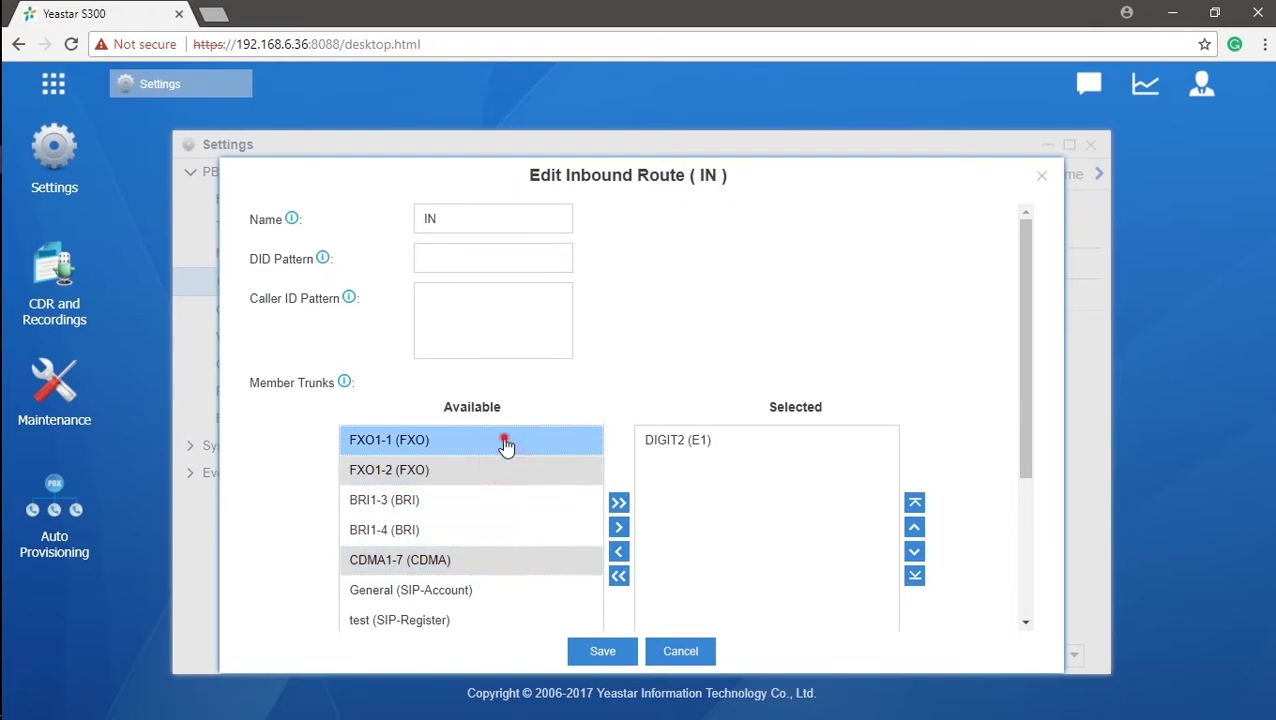
ctrl+click(520, 530)
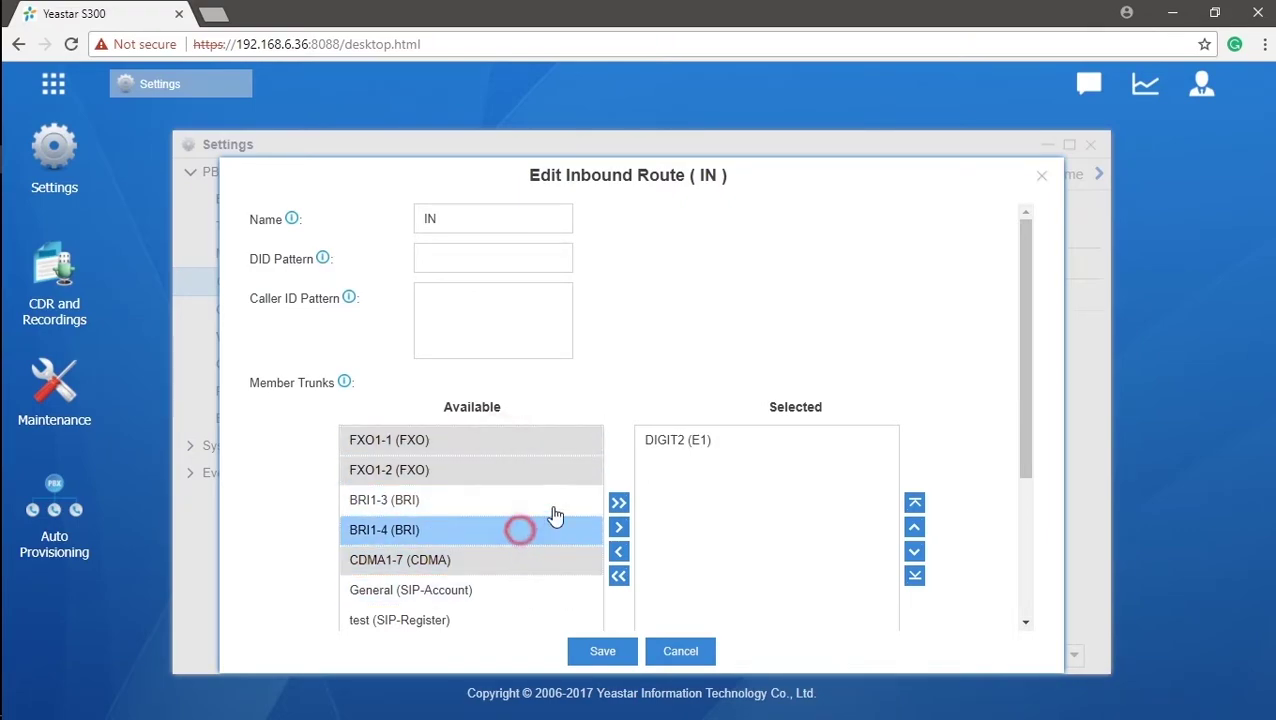
click(618, 527)
scroll(957, 468, down, 2)
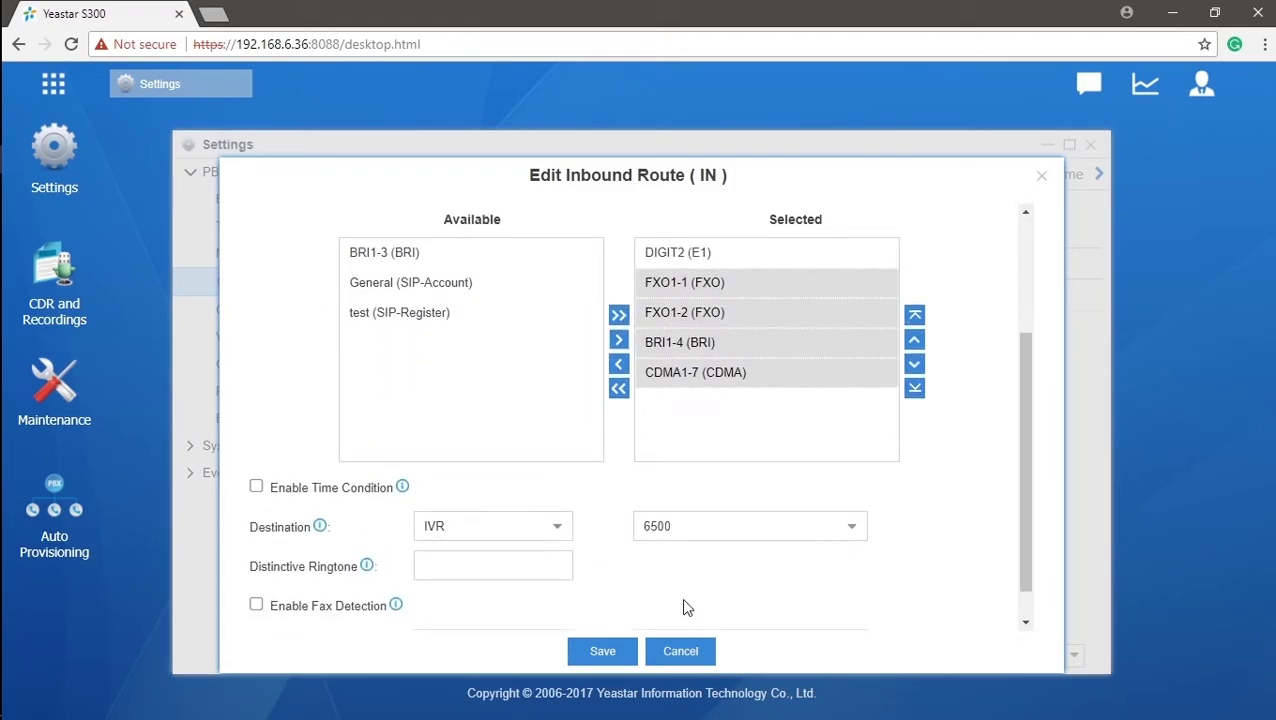
click(601, 651)
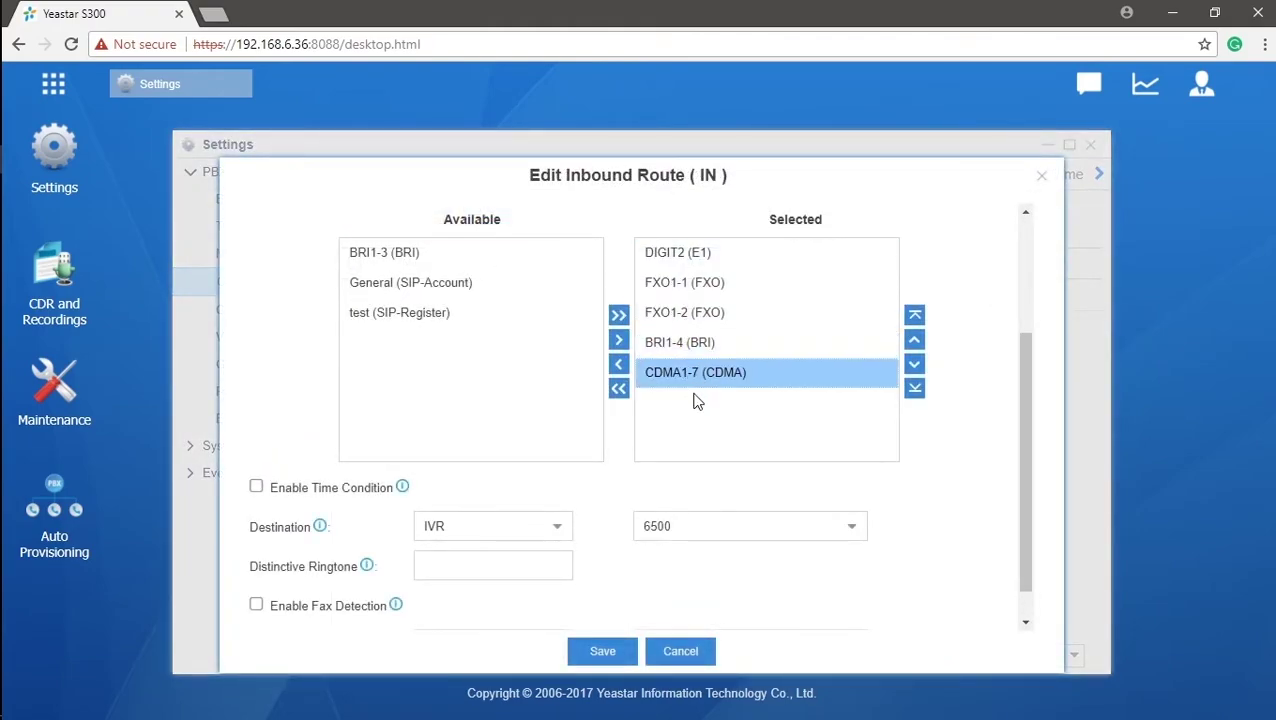
Keep IVR 6500 as route IN's destination
click(557, 533)
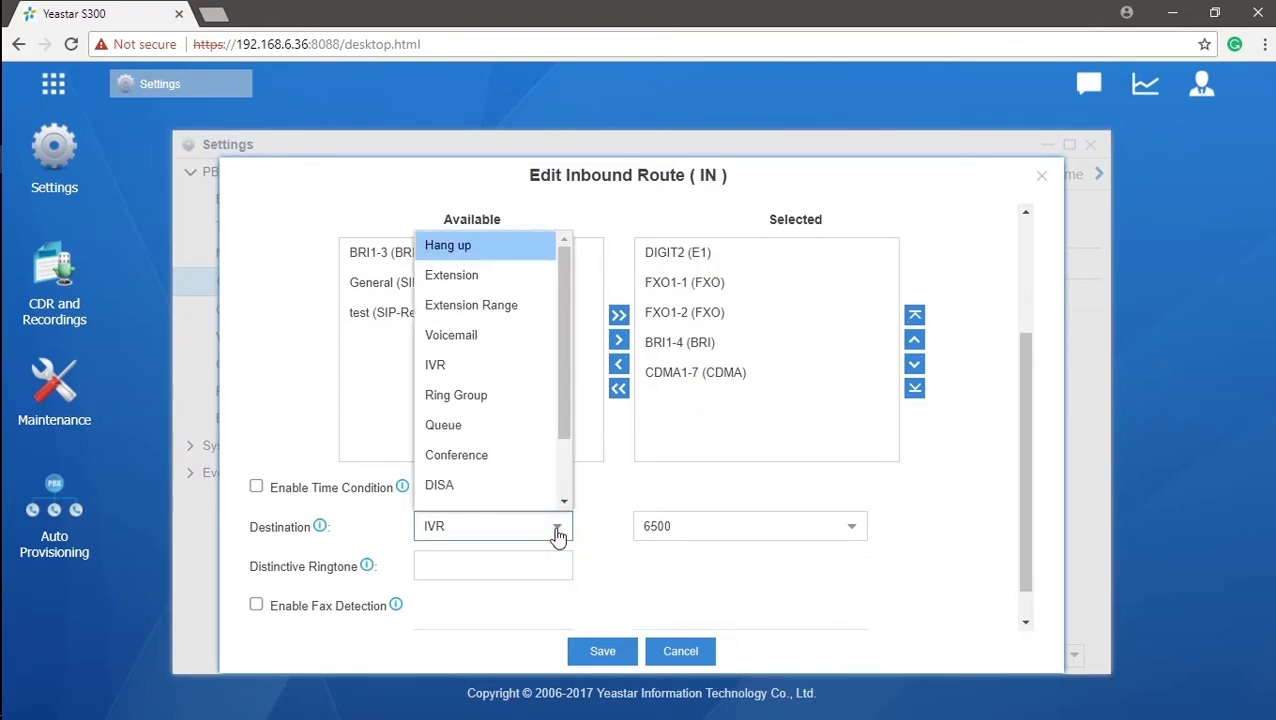
click(557, 533)
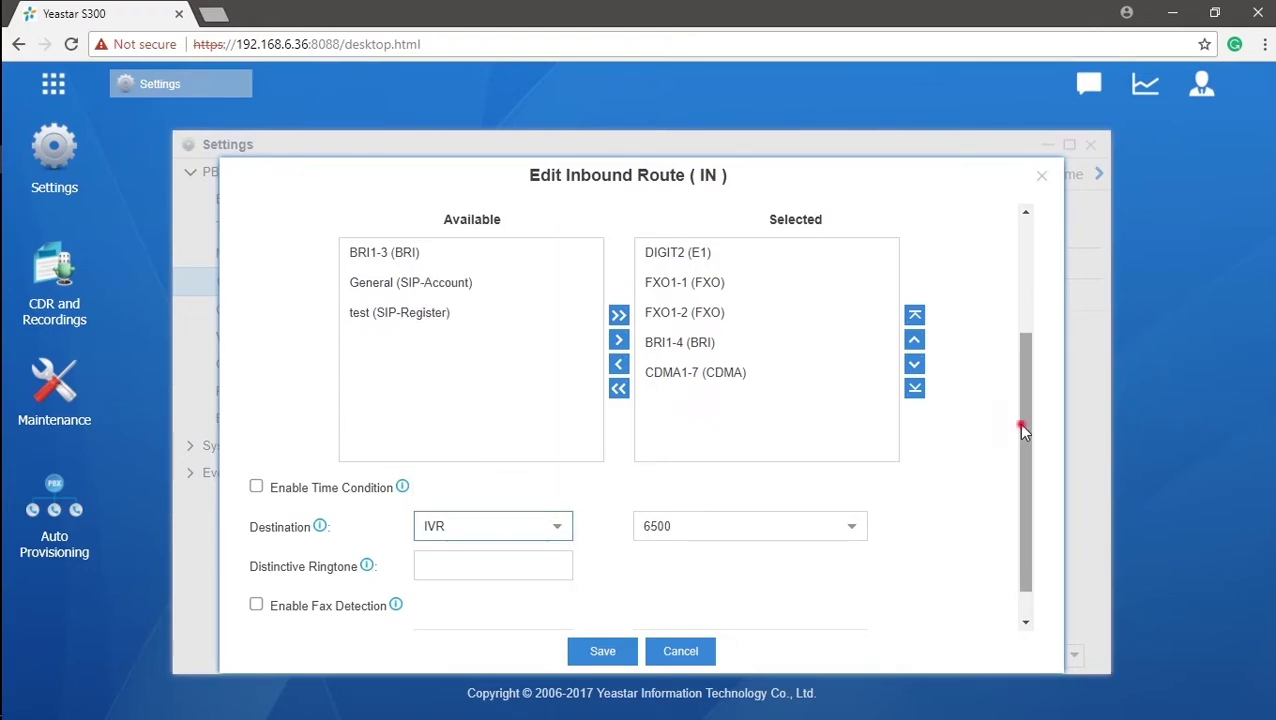
drag(1018, 423, 1020, 451)
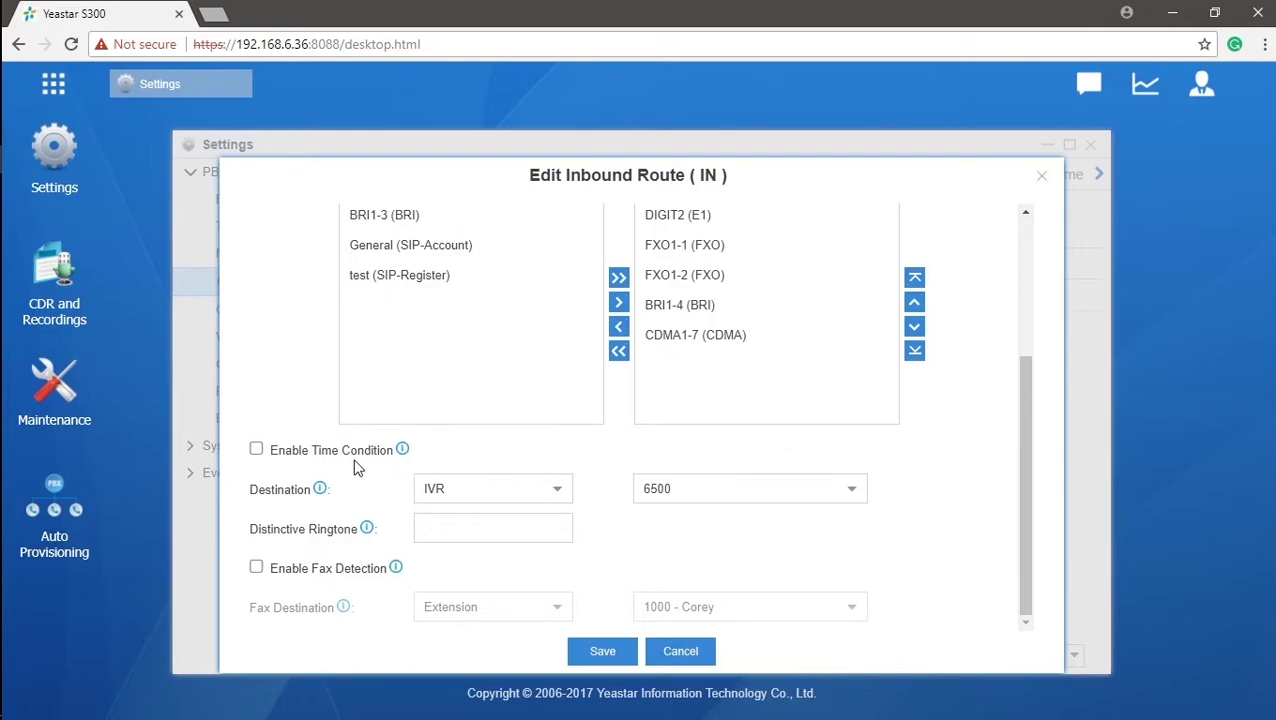
Enable Time Condition with two rule rows on route IN, then cancel the edit
click(256, 450)
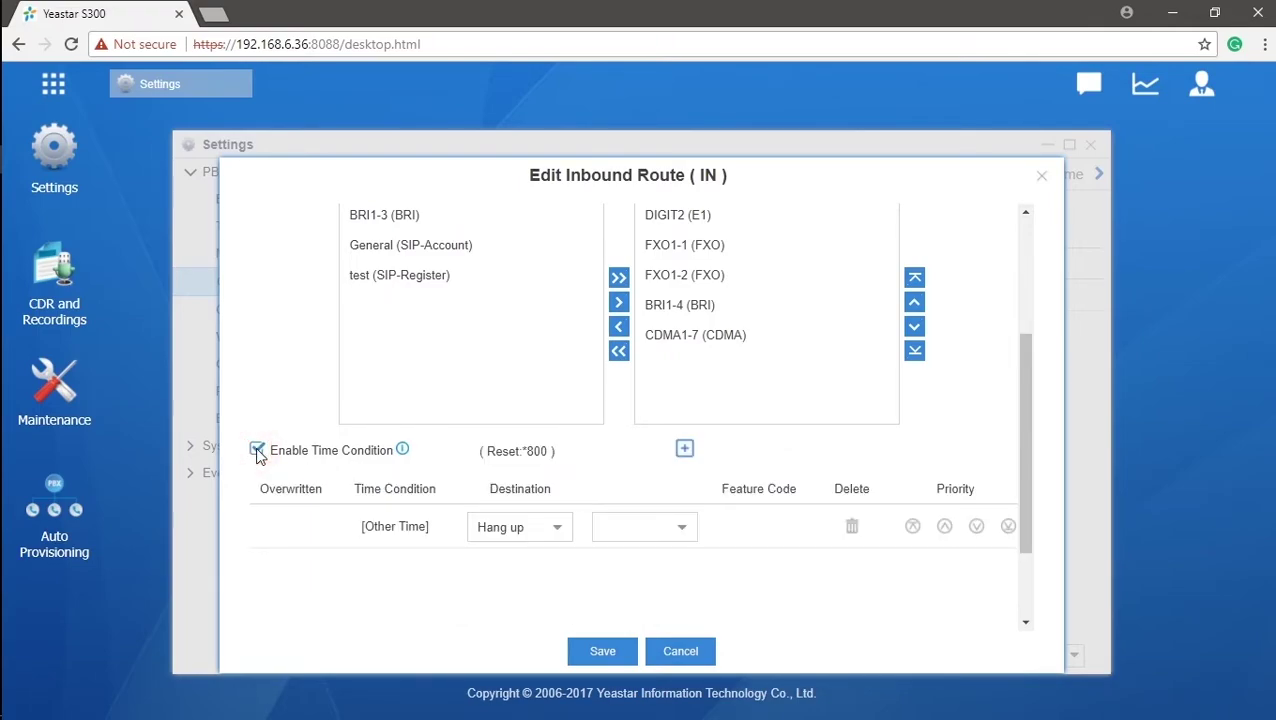
click(684, 450)
click(684, 450)
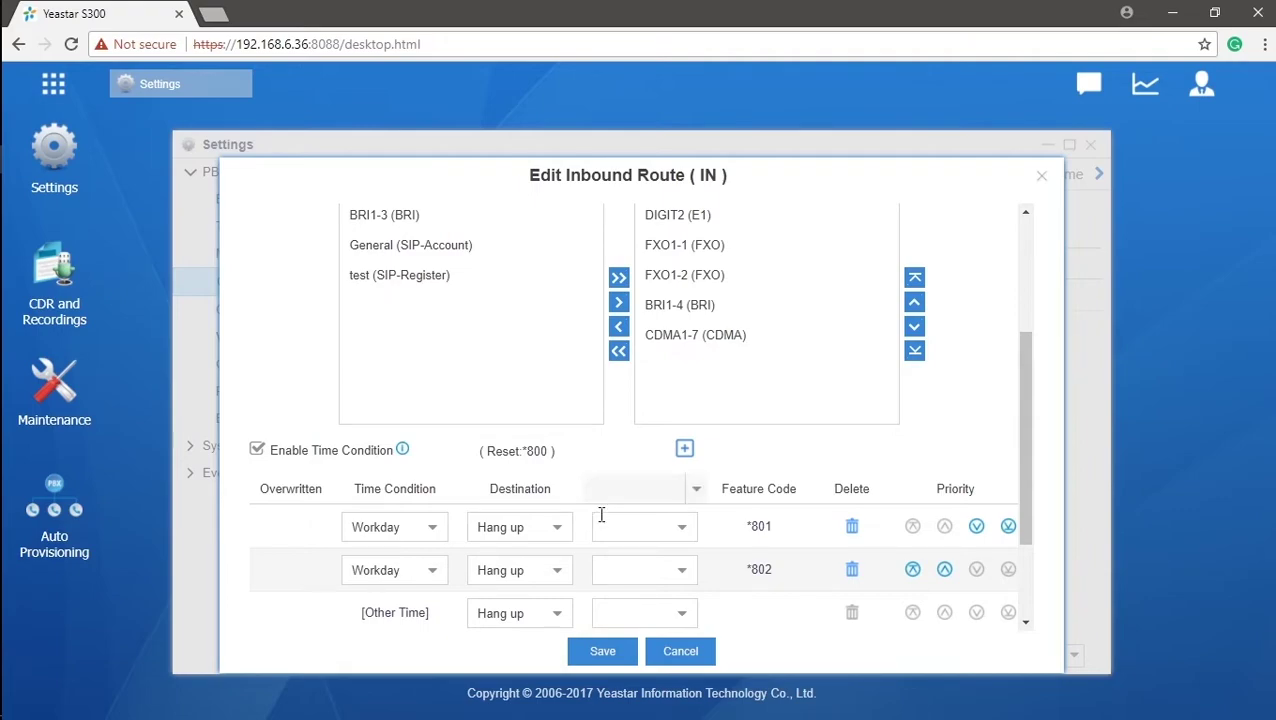
click(679, 651)
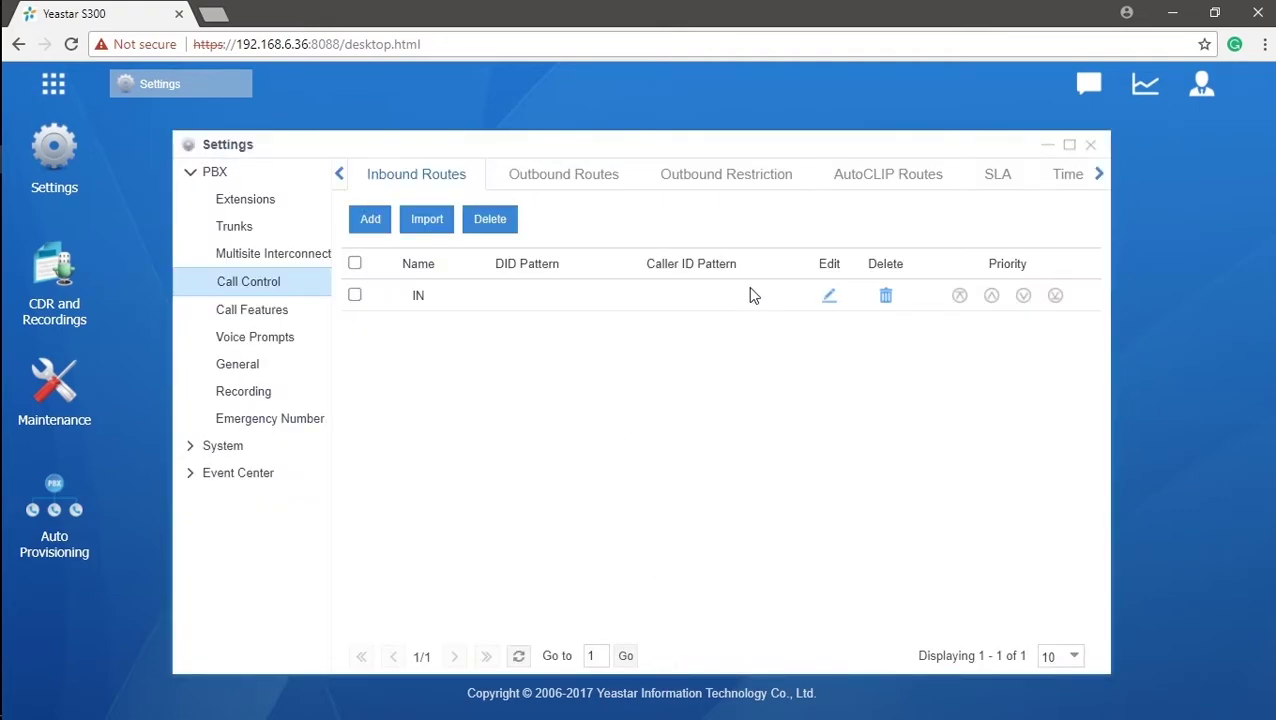
Go to the Time Conditions list under Call Control and start a new condition
click(1099, 174)
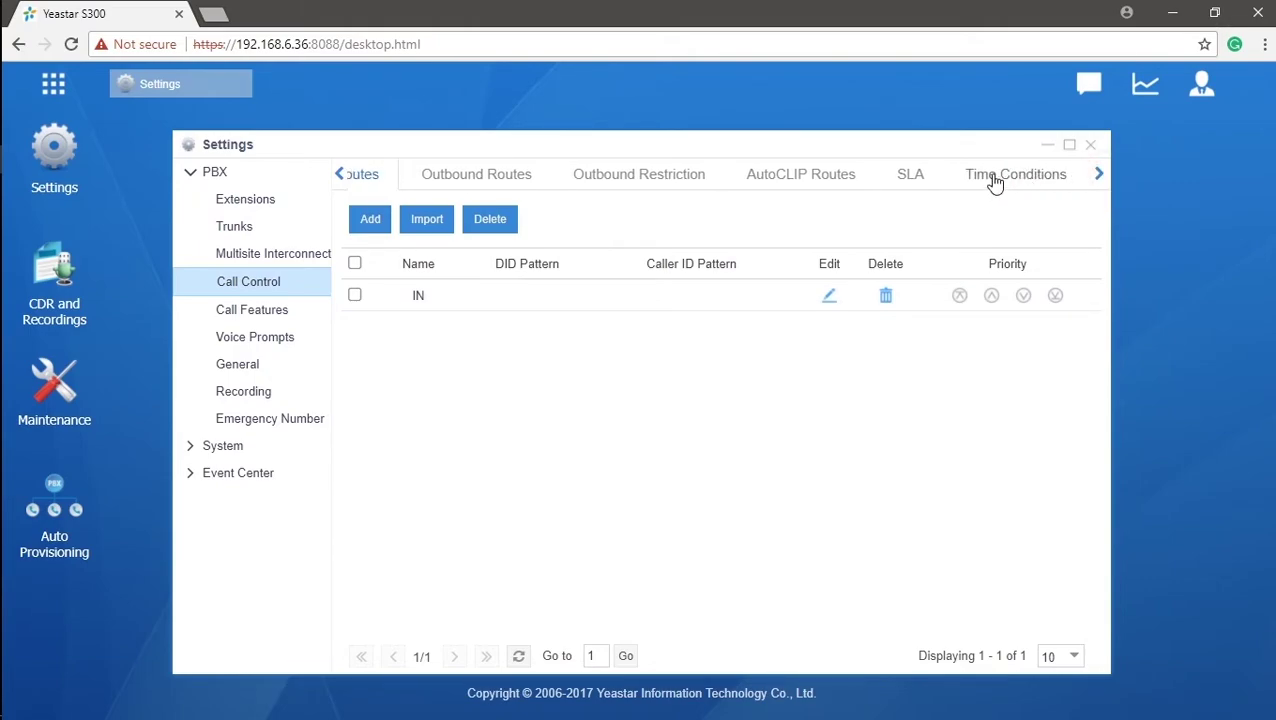
click(995, 180)
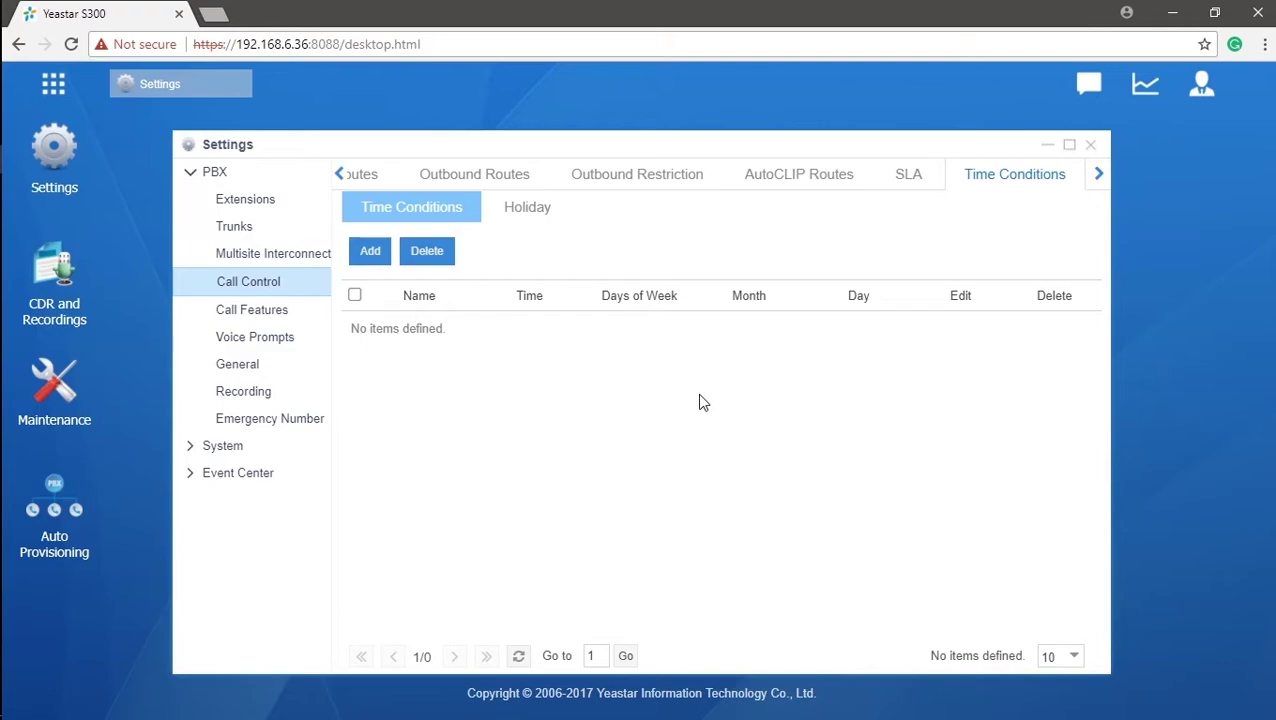
click(377, 255)
Save a 'Worktime' time condition running 09:00–18:00 on all days
click(477, 219)
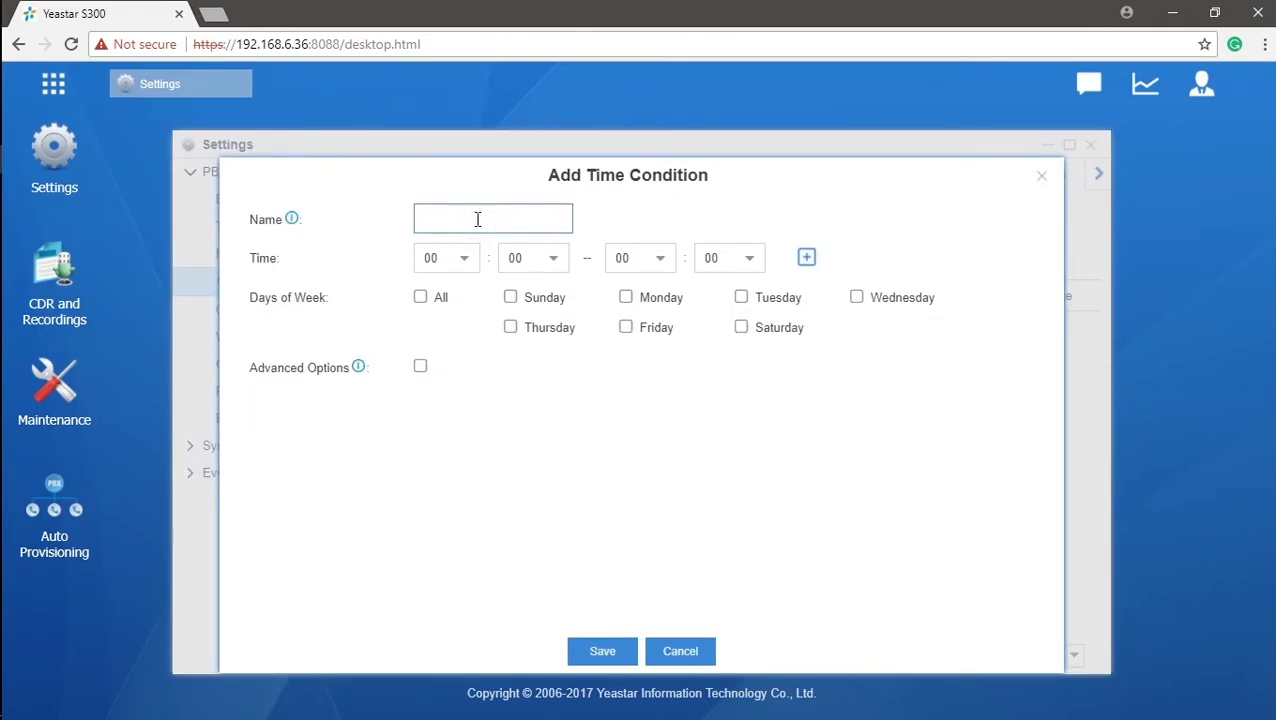
text(Worktime)
click(456, 256)
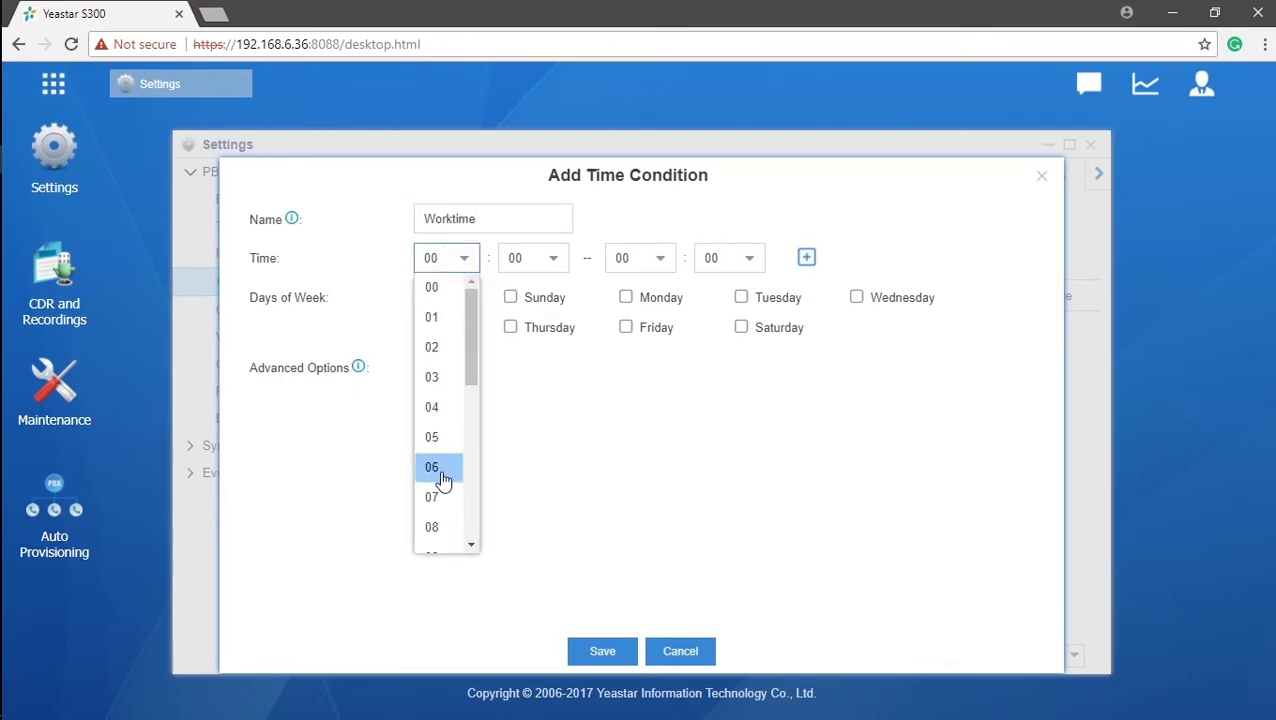
scroll(443, 490, down, 1)
click(442, 464)
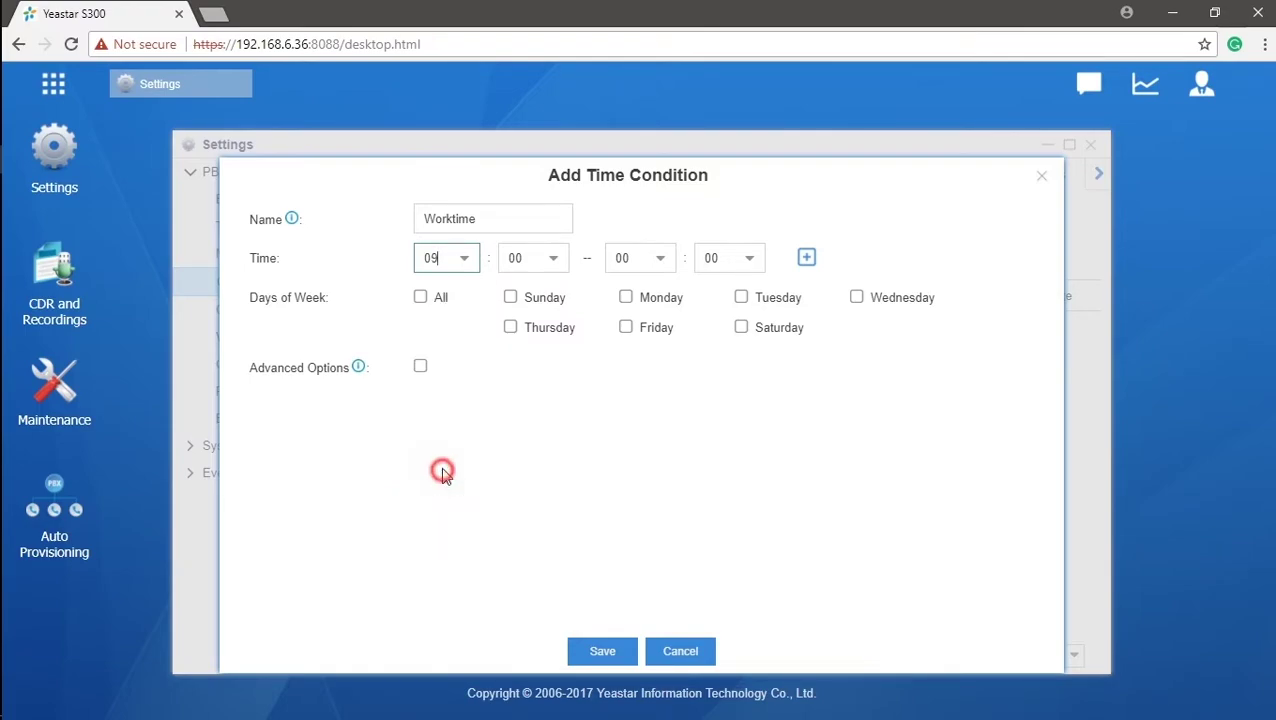
click(655, 268)
scroll(666, 416, down, 4)
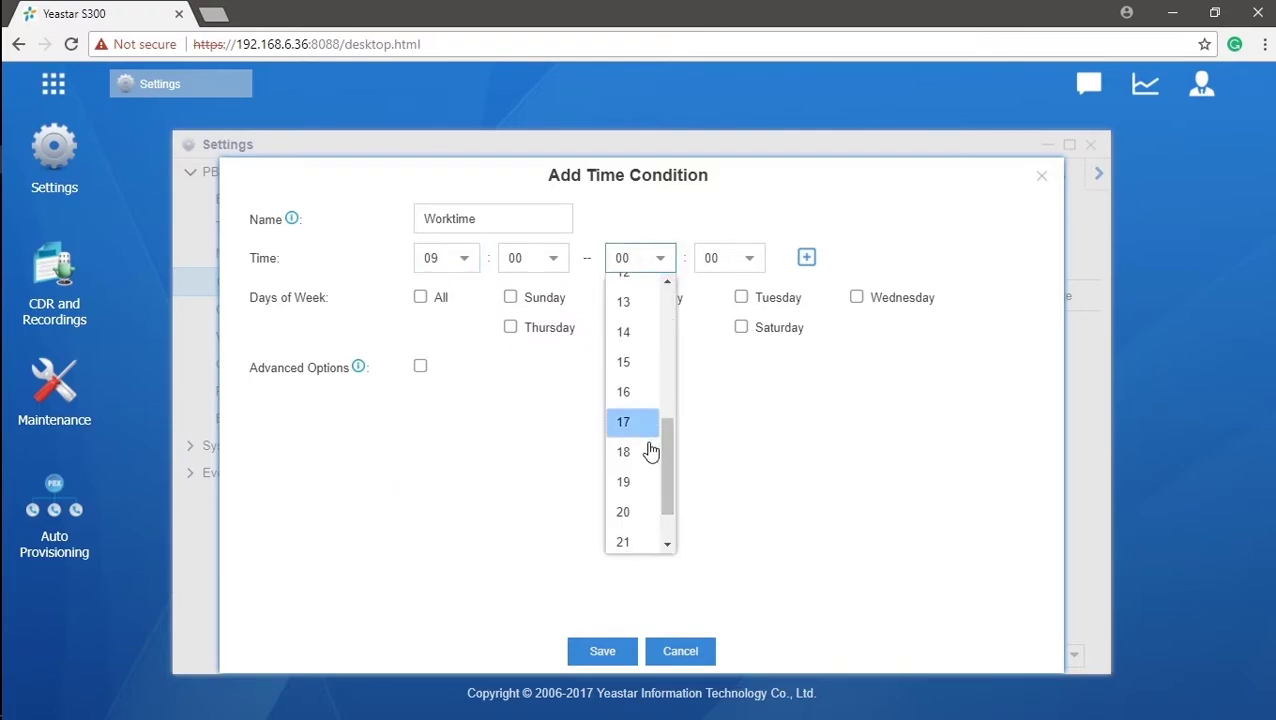
click(648, 452)
click(420, 298)
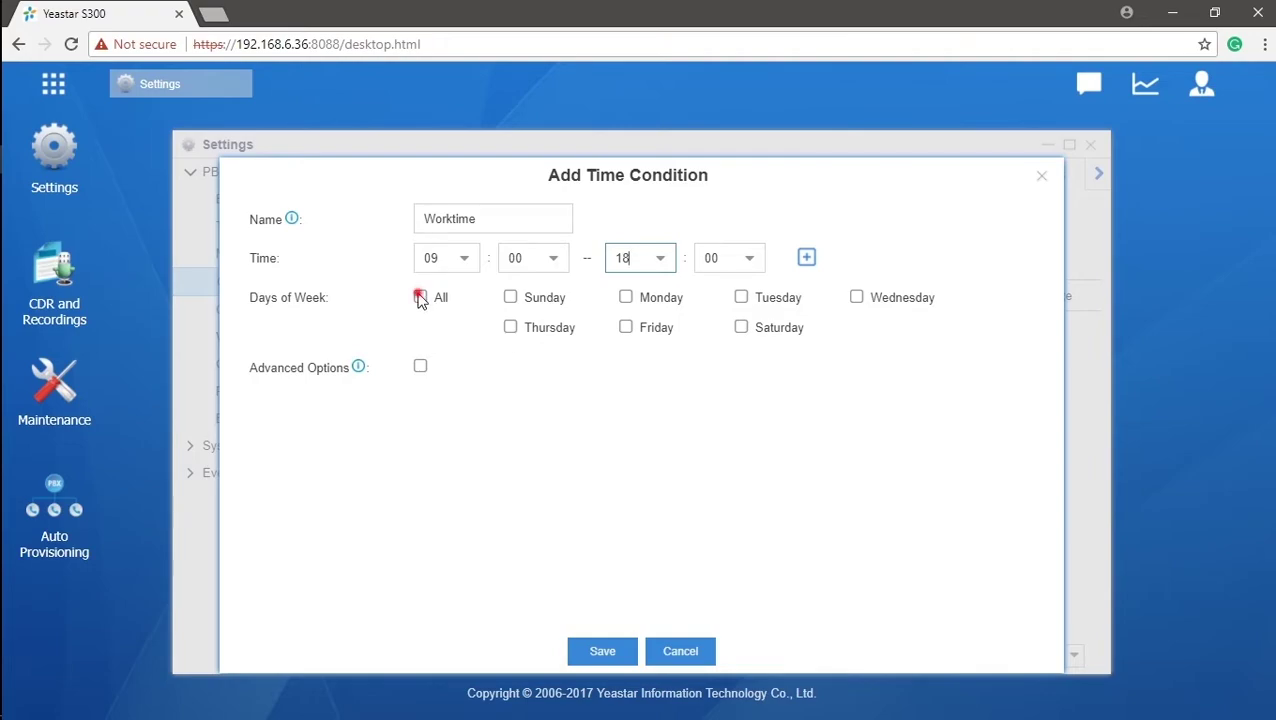
click(602, 652)
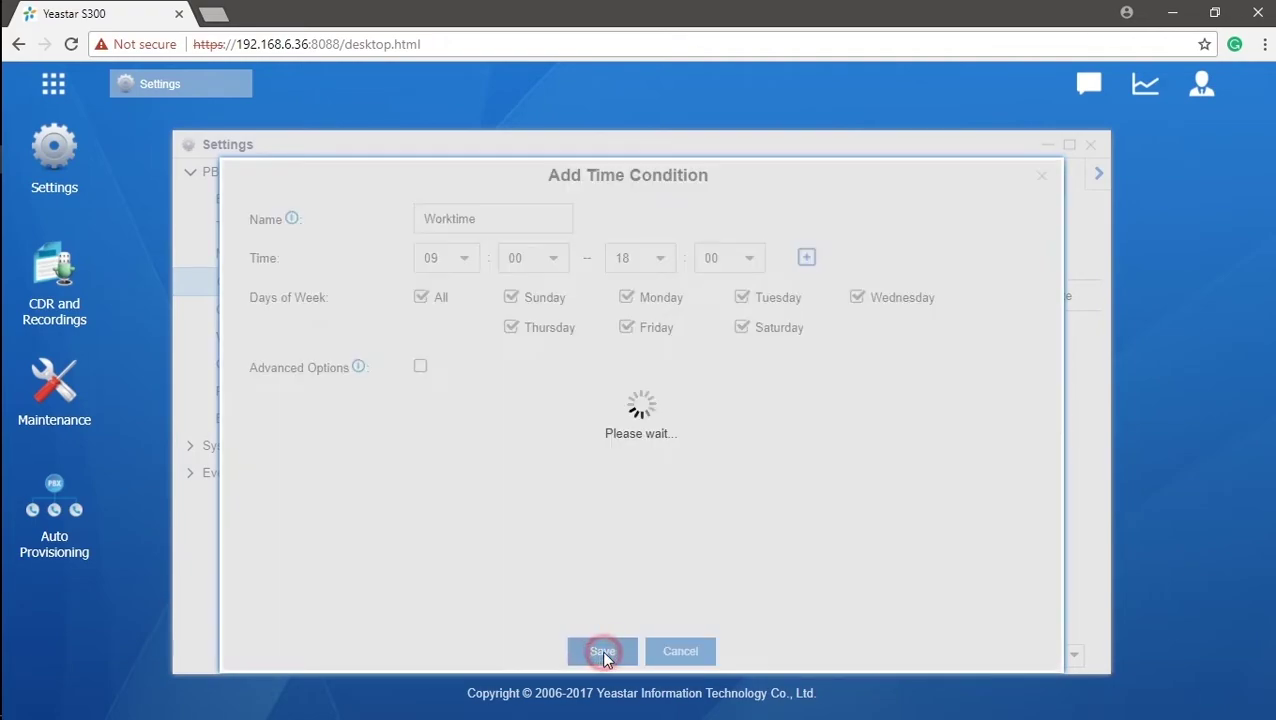
Add a 'Lunch' time condition starting at 12:00 and scroll to the 13:00 end hour
click(370, 251)
click(496, 221)
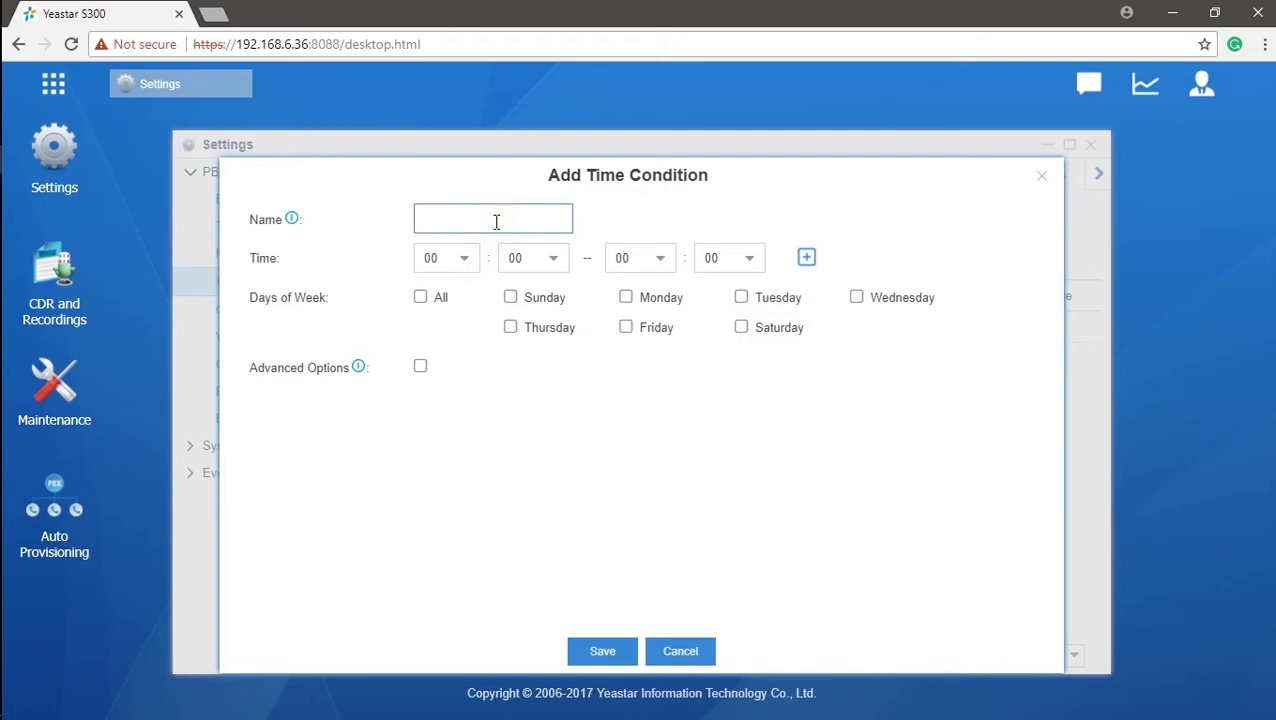
text(Lunch)
click(462, 264)
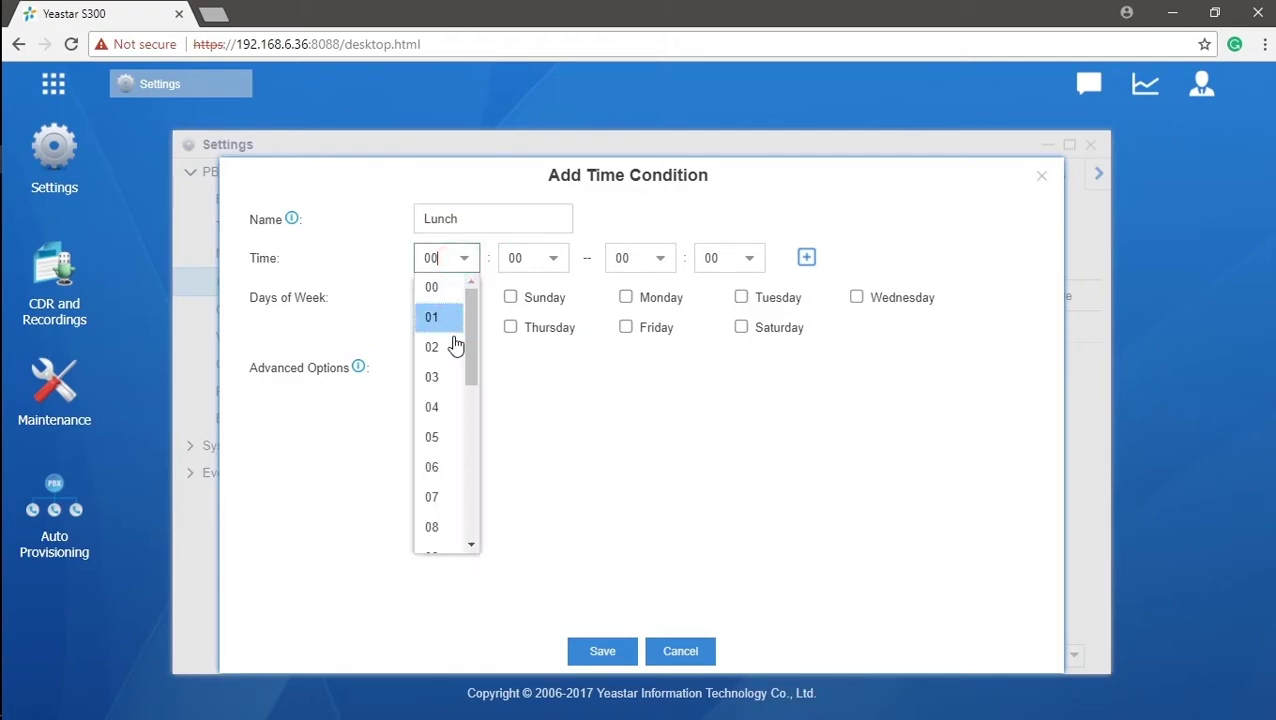
scroll(452, 360, down, 3)
click(432, 457)
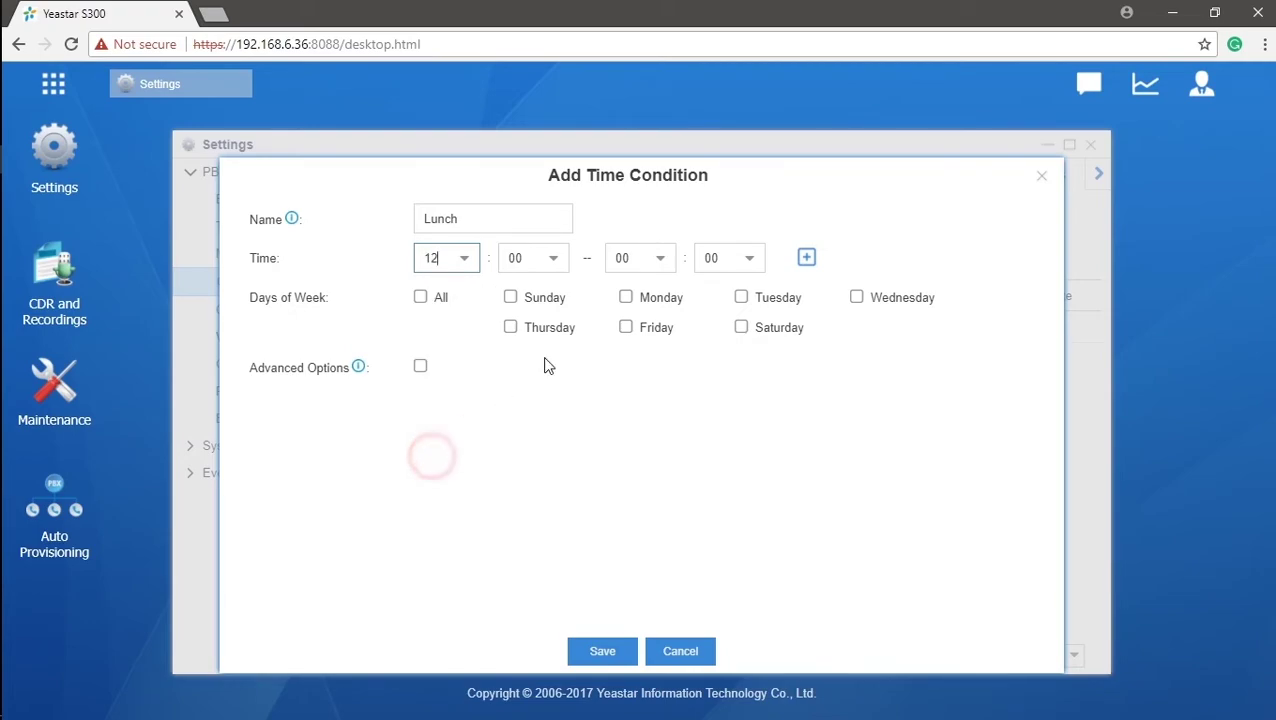
click(676, 259)
scroll(632, 397, down, 3)
scroll(632, 397, down, 1)
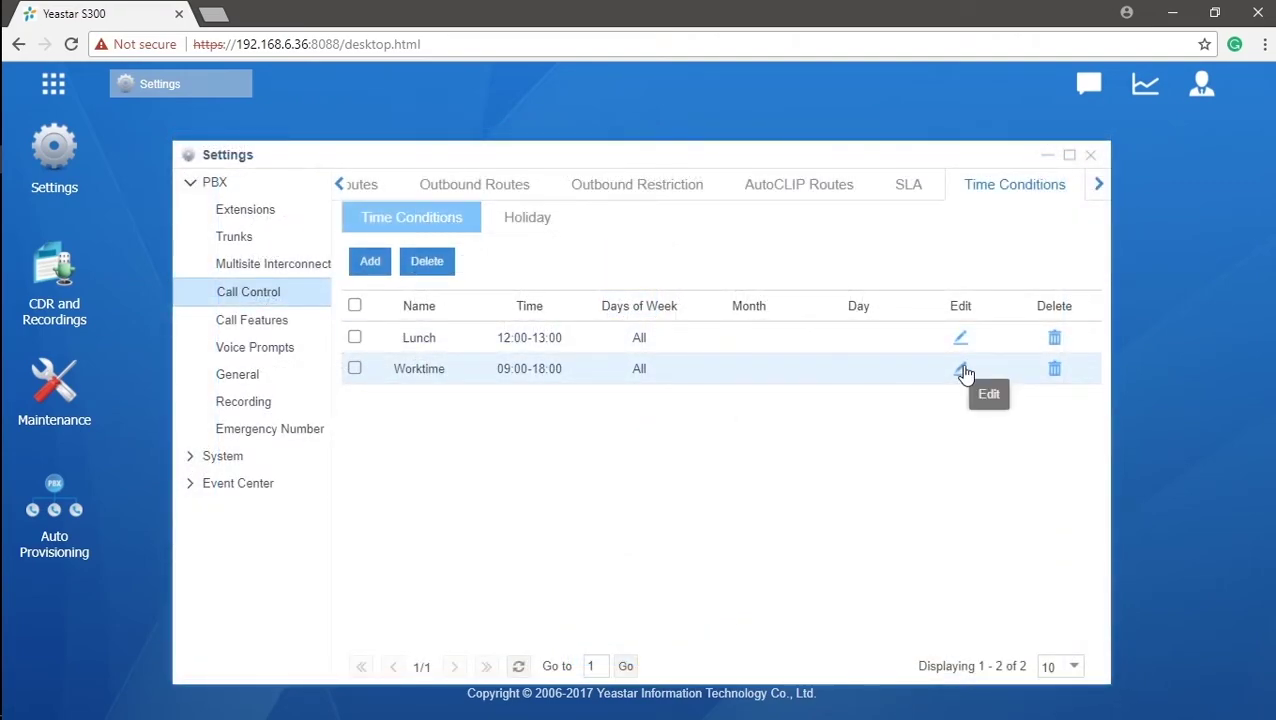
click(962, 371)
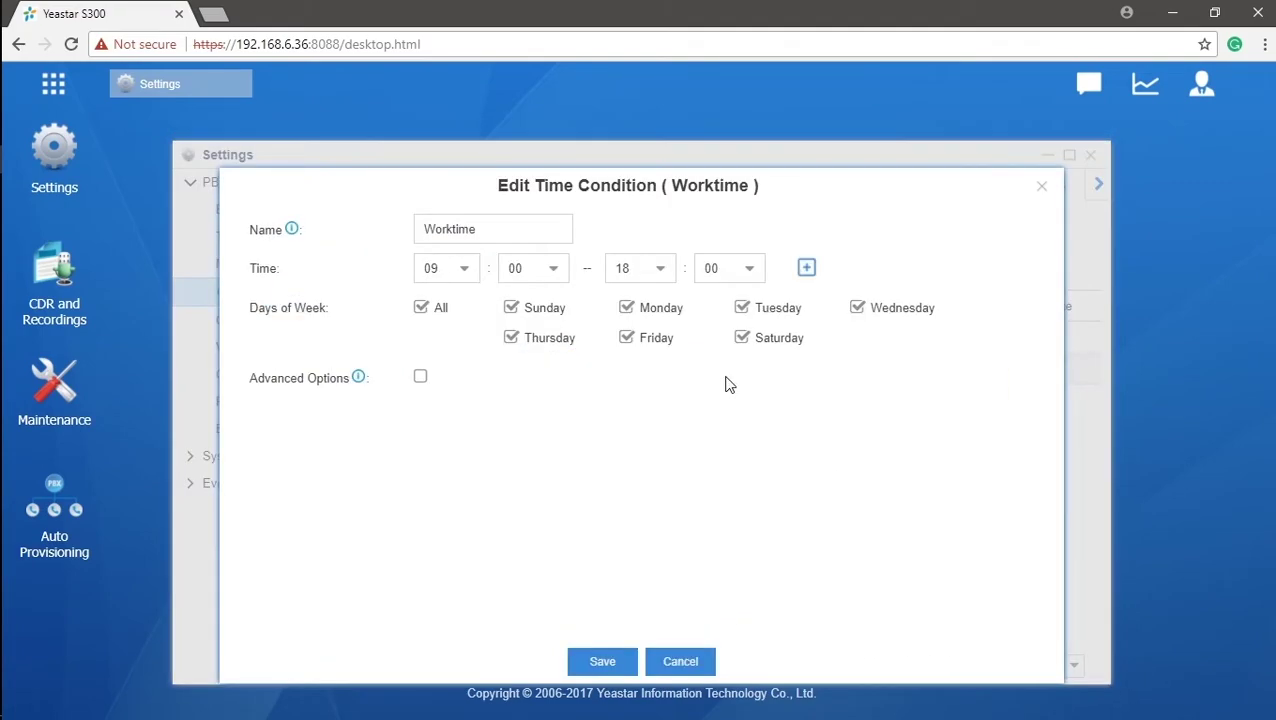
click(420, 377)
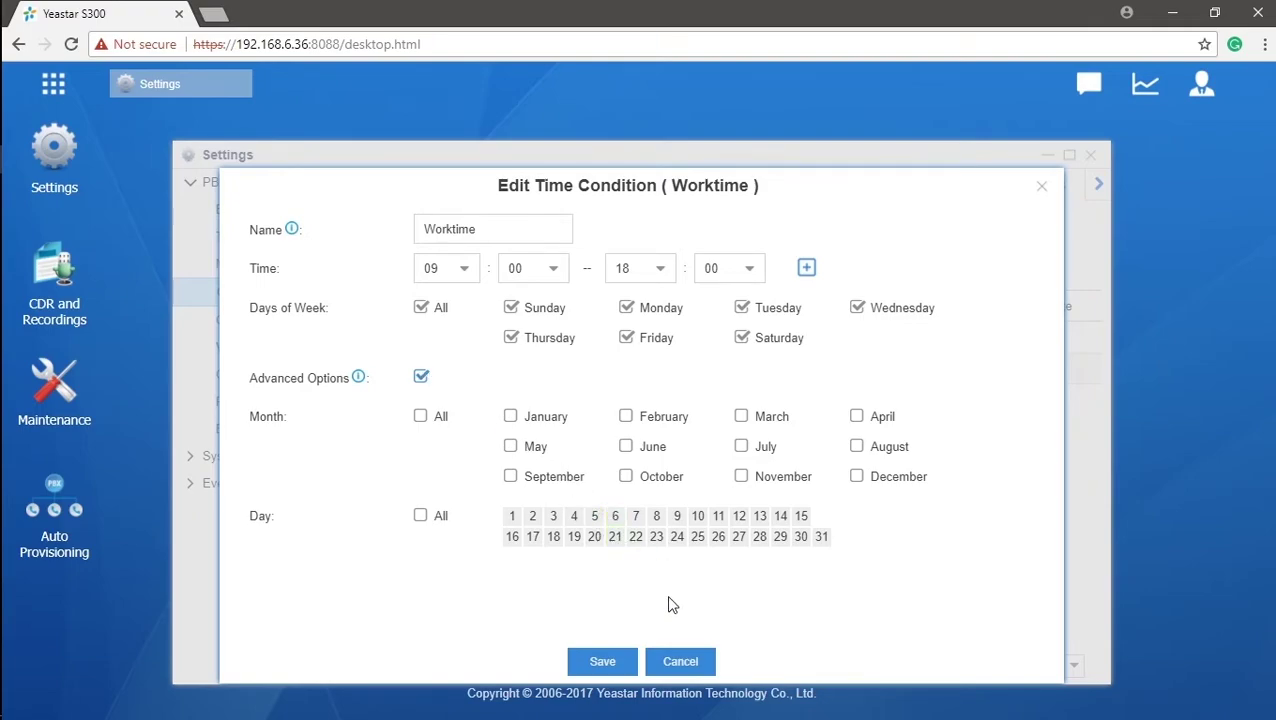
click(700, 668)
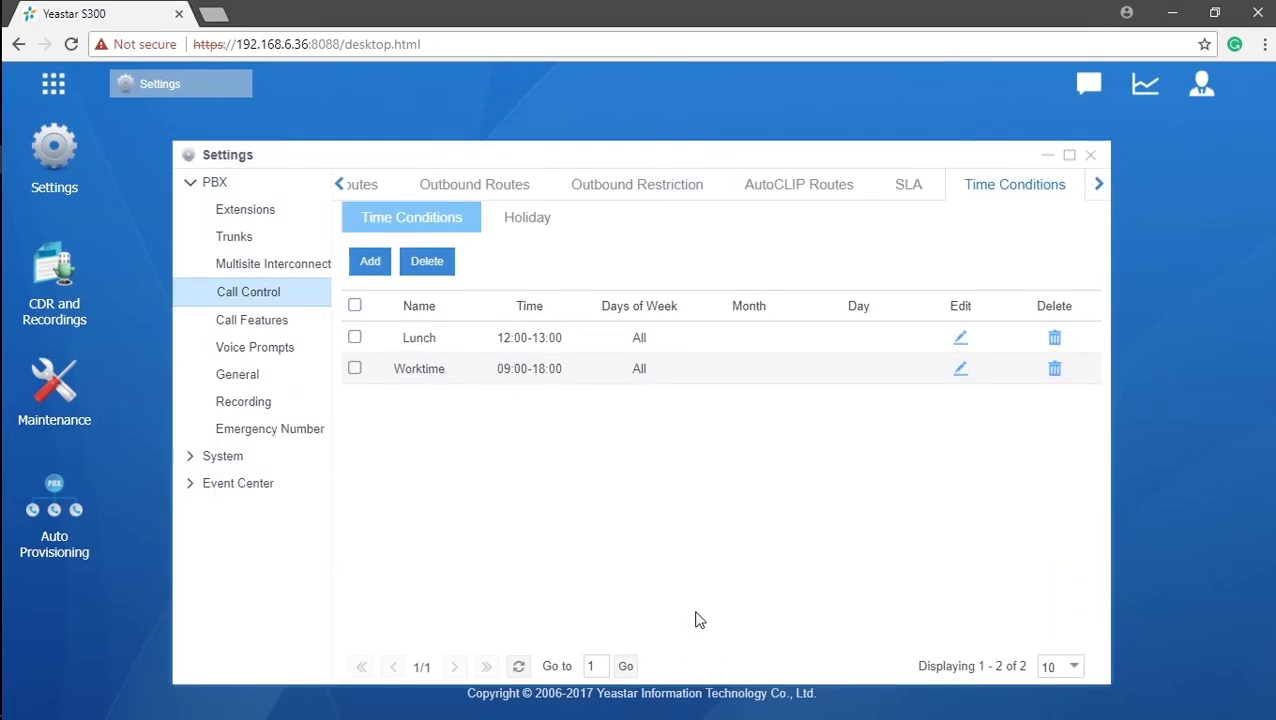
Reopen route IN for editing from the Inbound Routes list
click(339, 184)
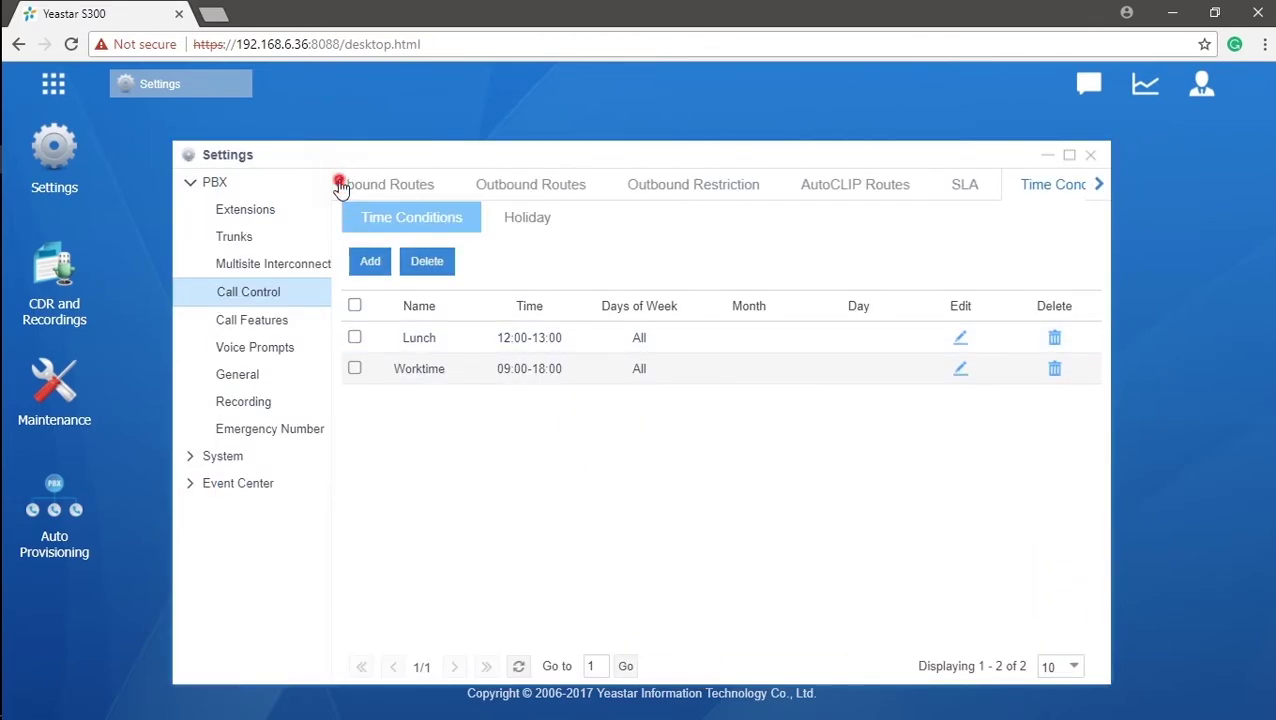
click(339, 184)
click(414, 190)
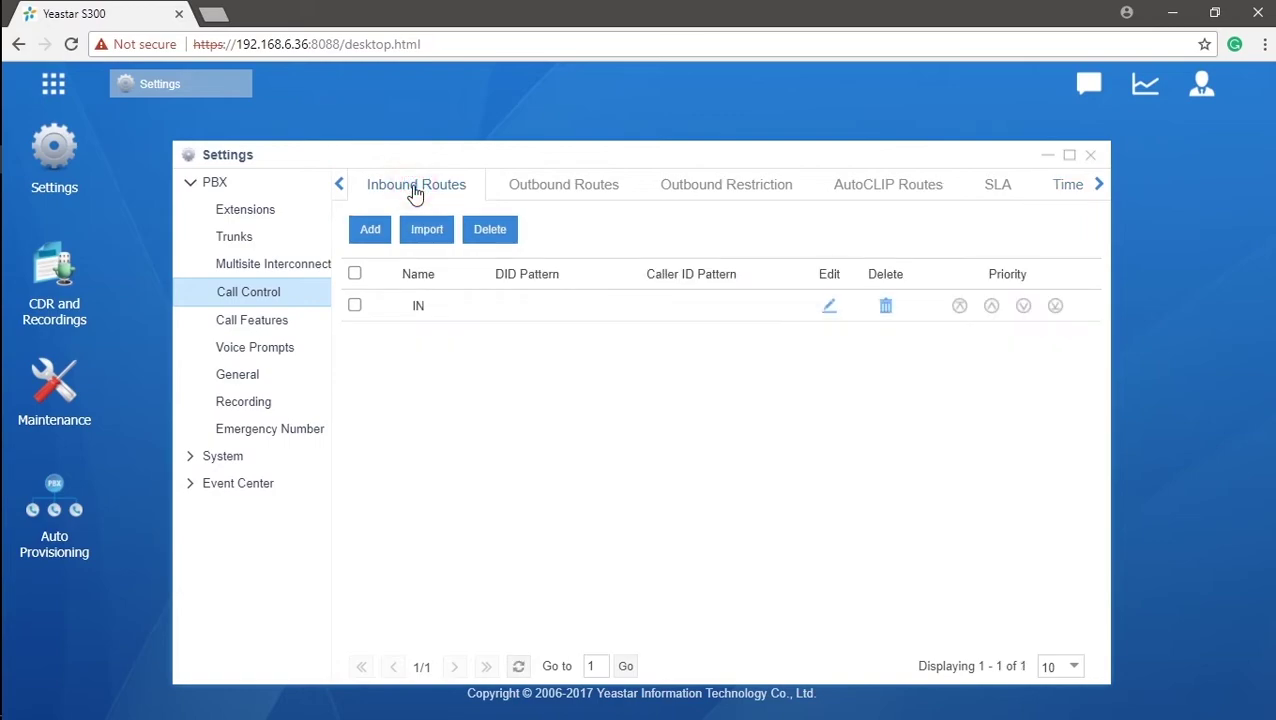
click(831, 308)
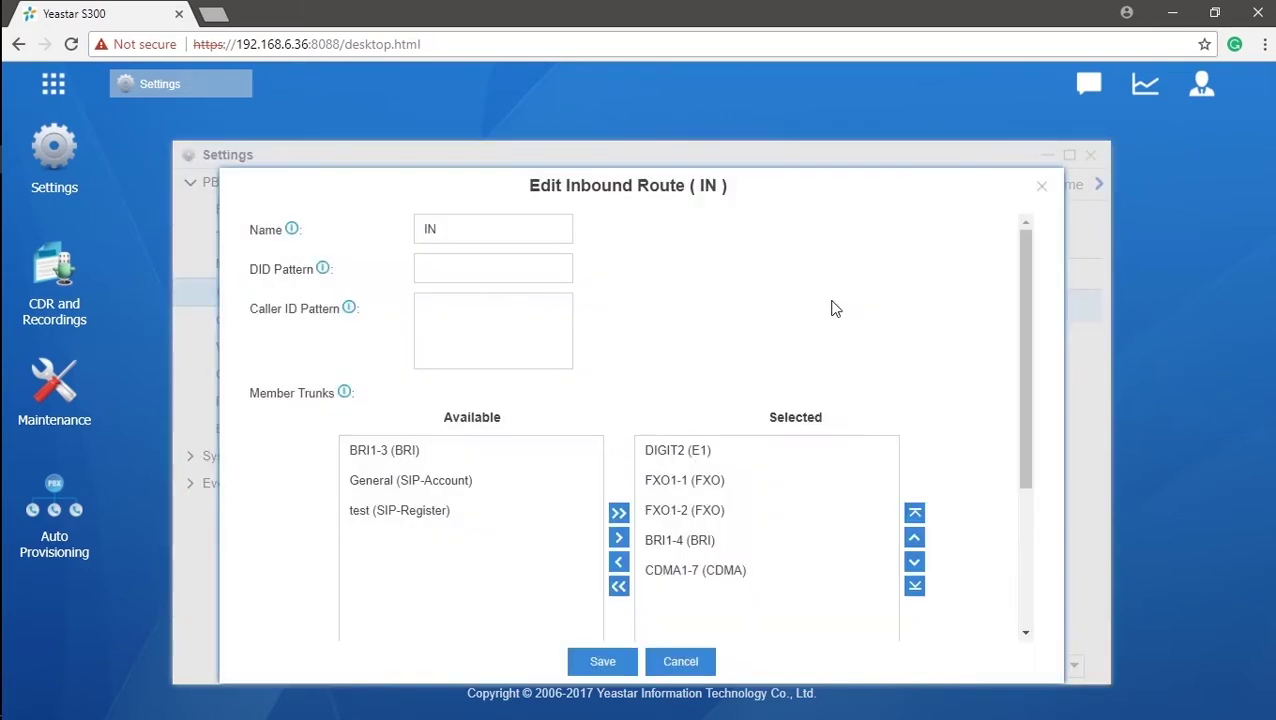
scroll(829, 308, down, 5)
click(834, 300)
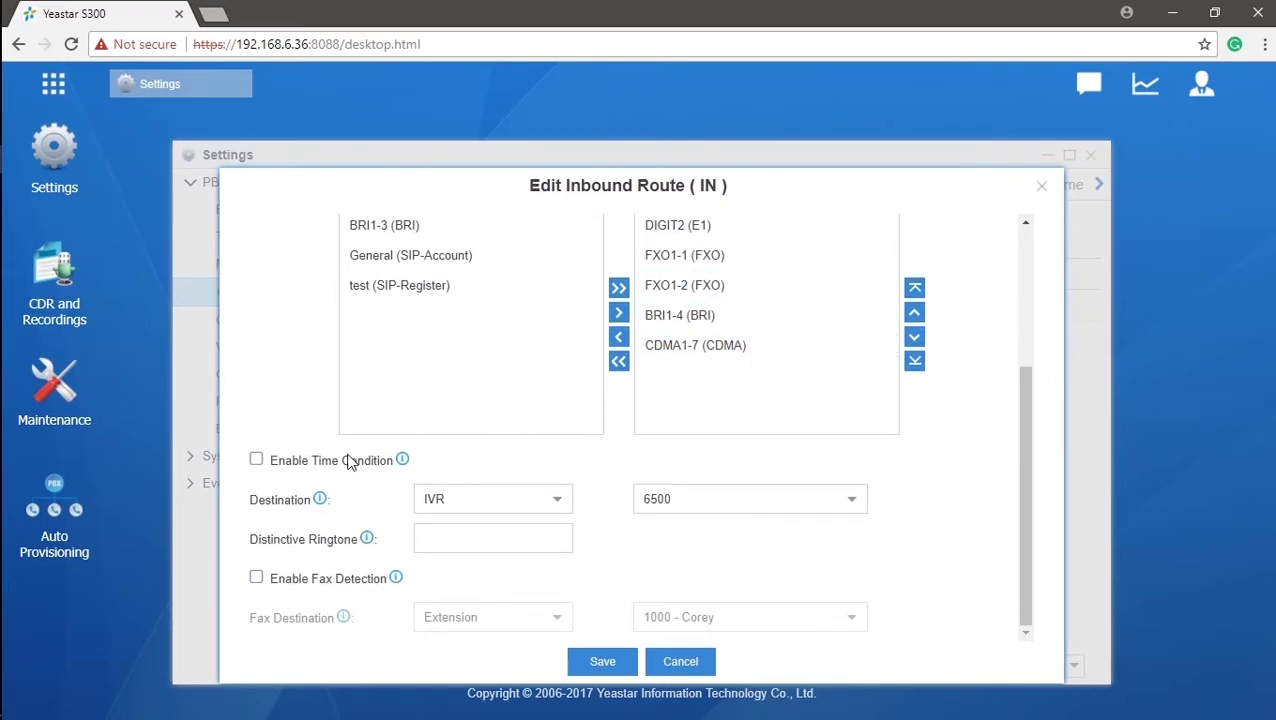
Enable time conditions with two rules: Worktime to IVR 6500 and a second rule for Lunch
click(257, 461)
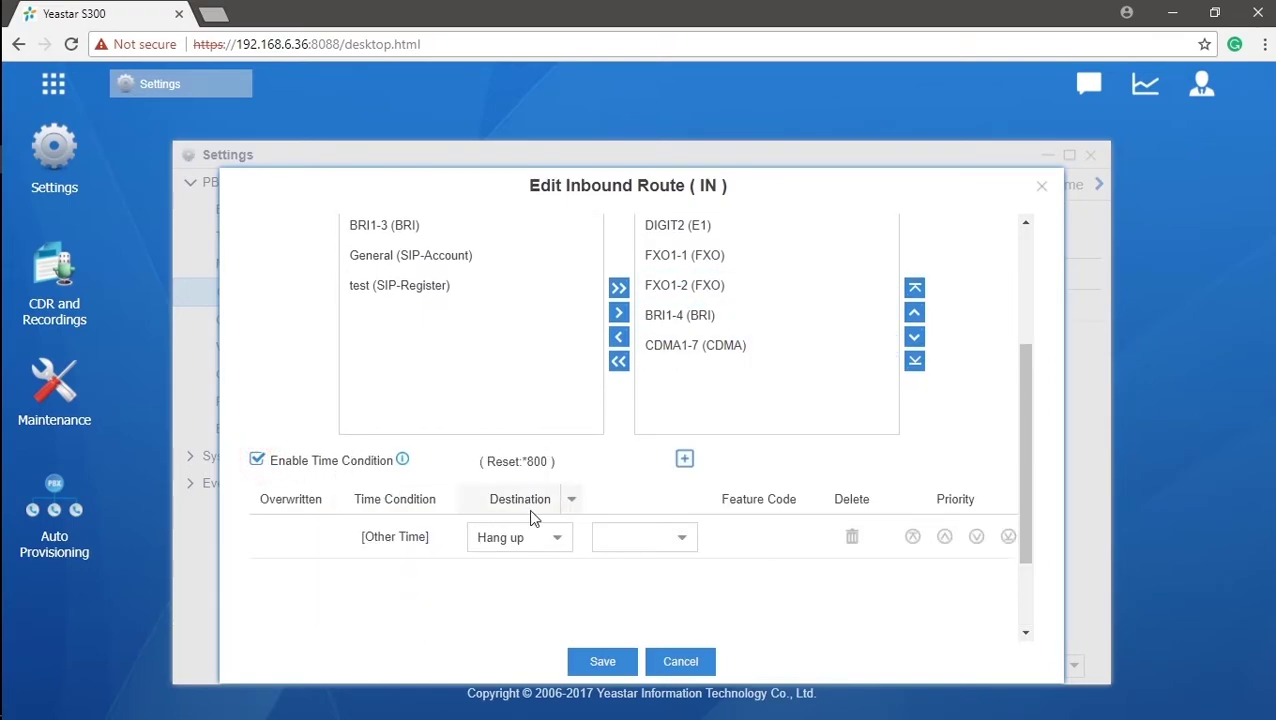
click(683, 461)
click(684, 460)
click(557, 538)
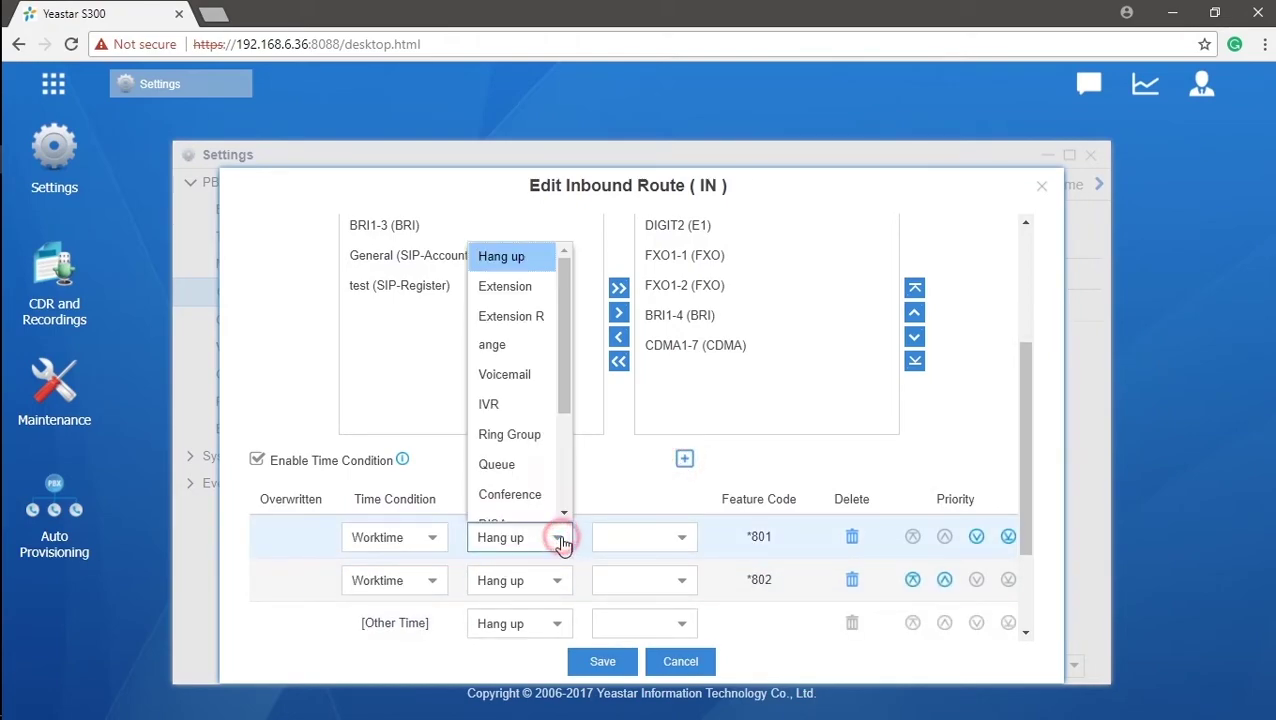
click(538, 404)
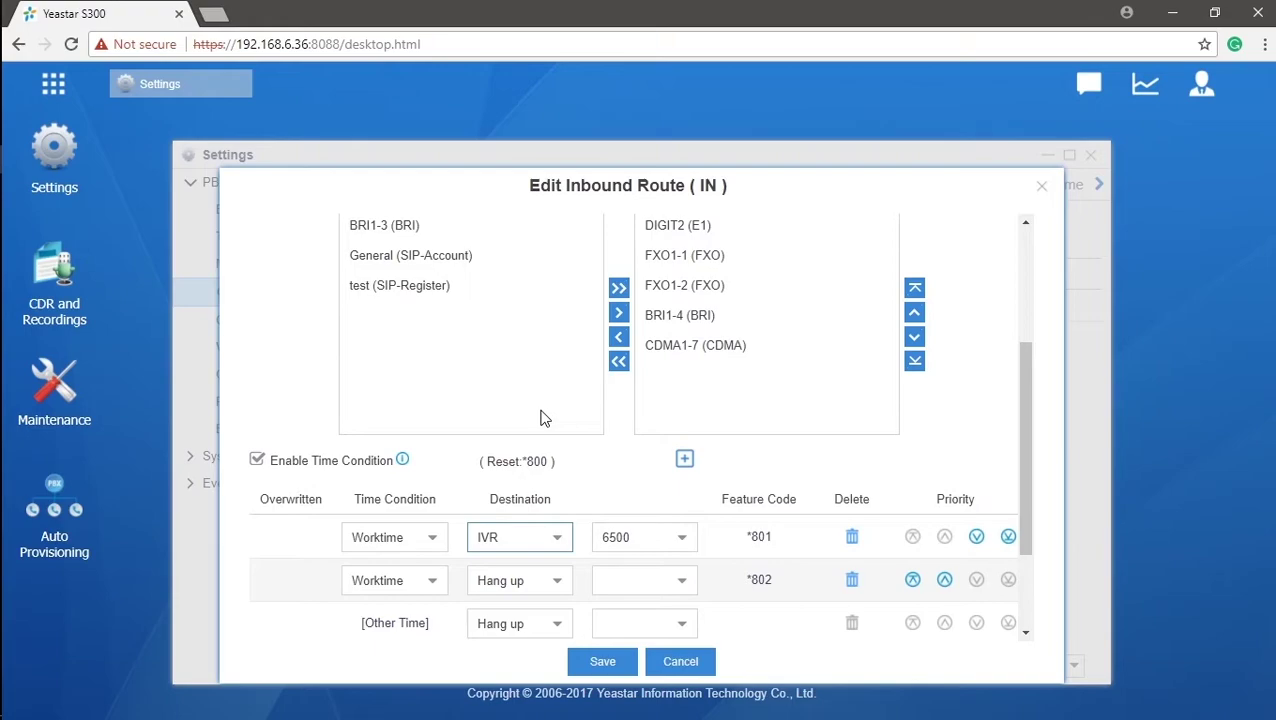
click(443, 584)
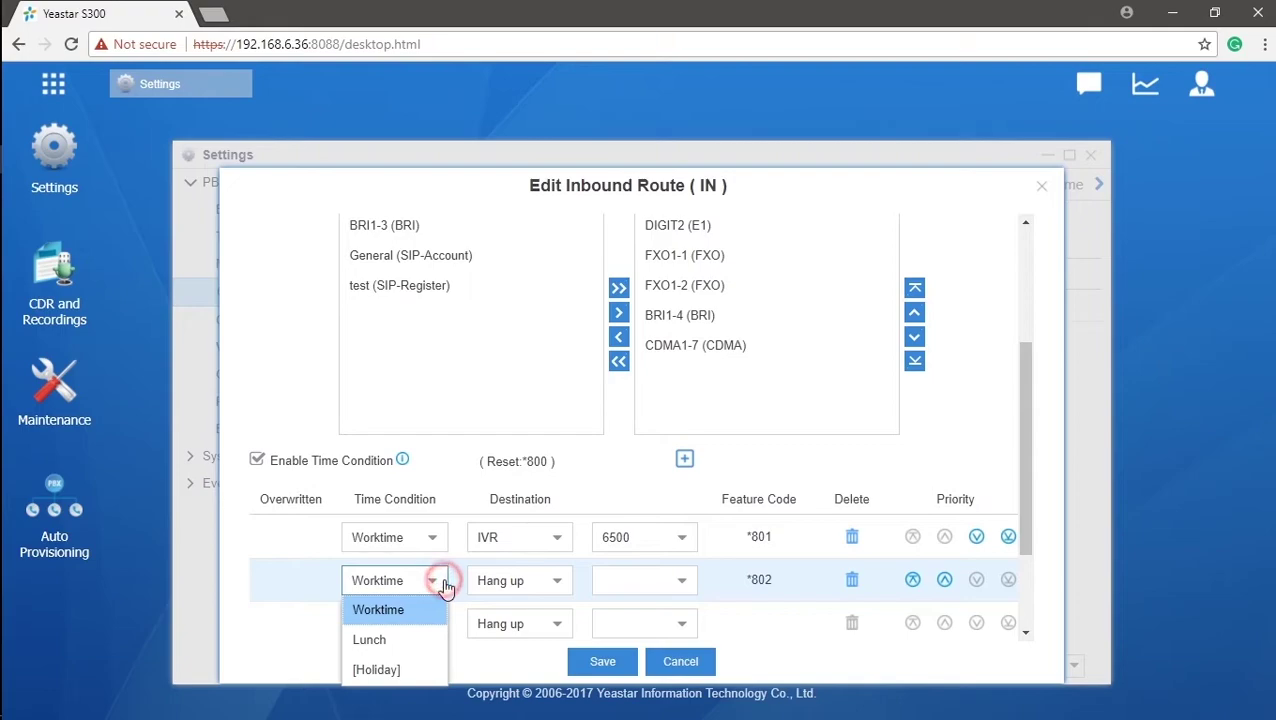
click(418, 640)
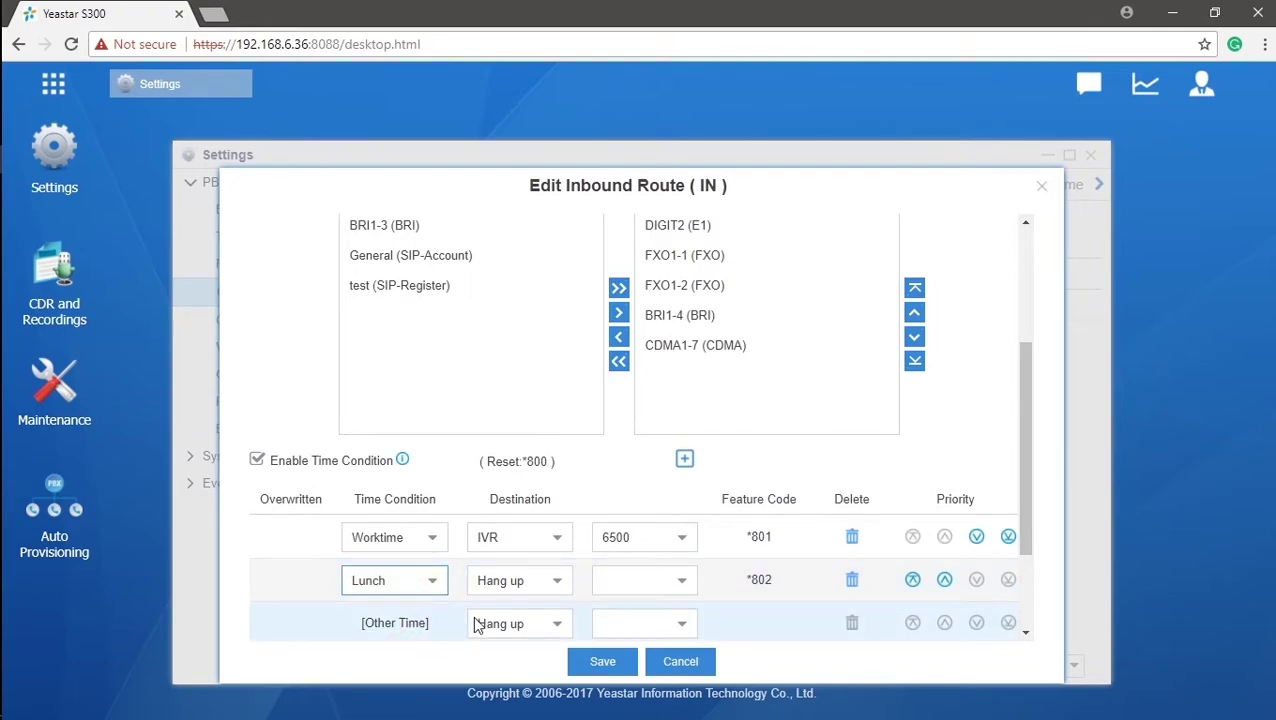
scroll(475, 624, down, 1)
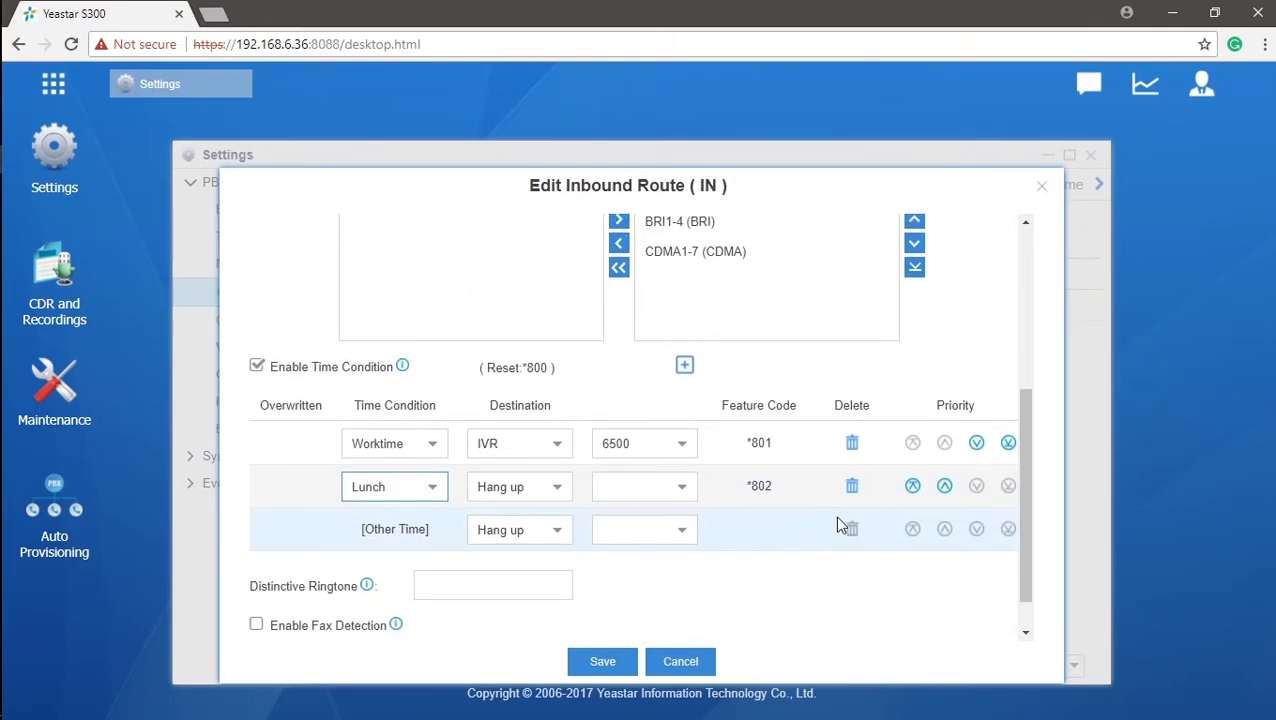
Move the Lunch rule to the top of route IN's time conditions
click(913, 487)
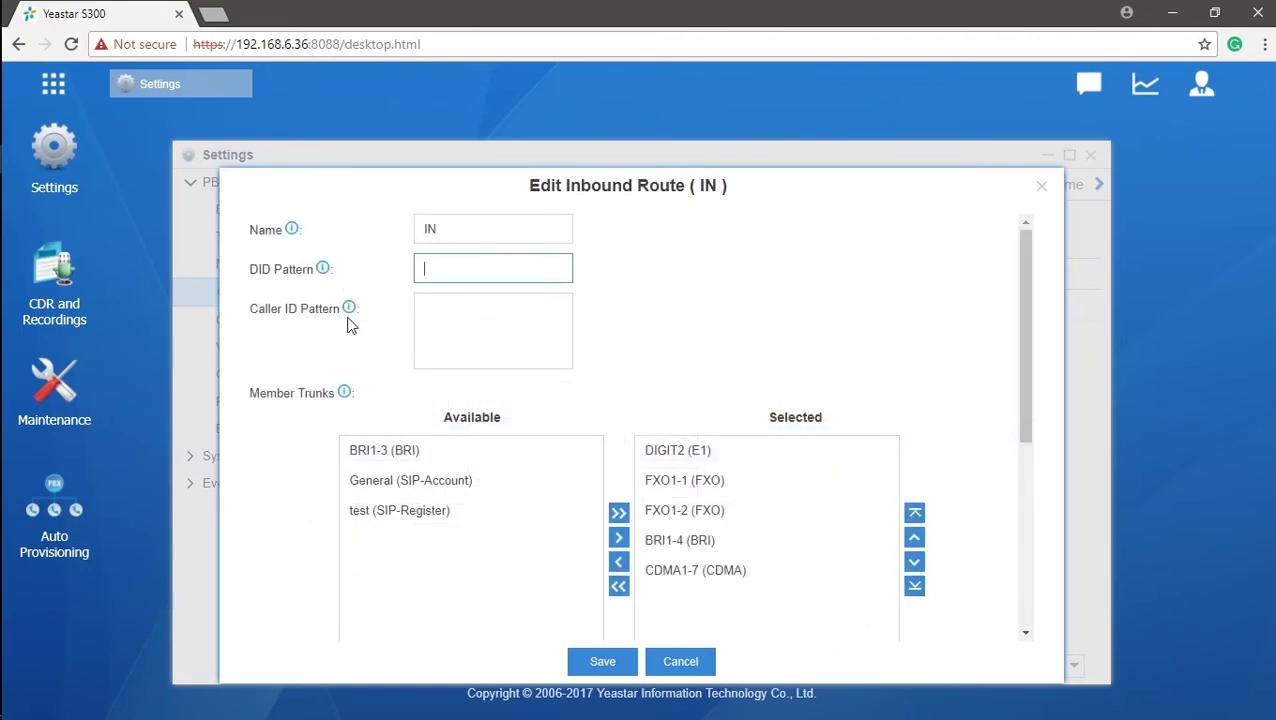
click(477, 308)
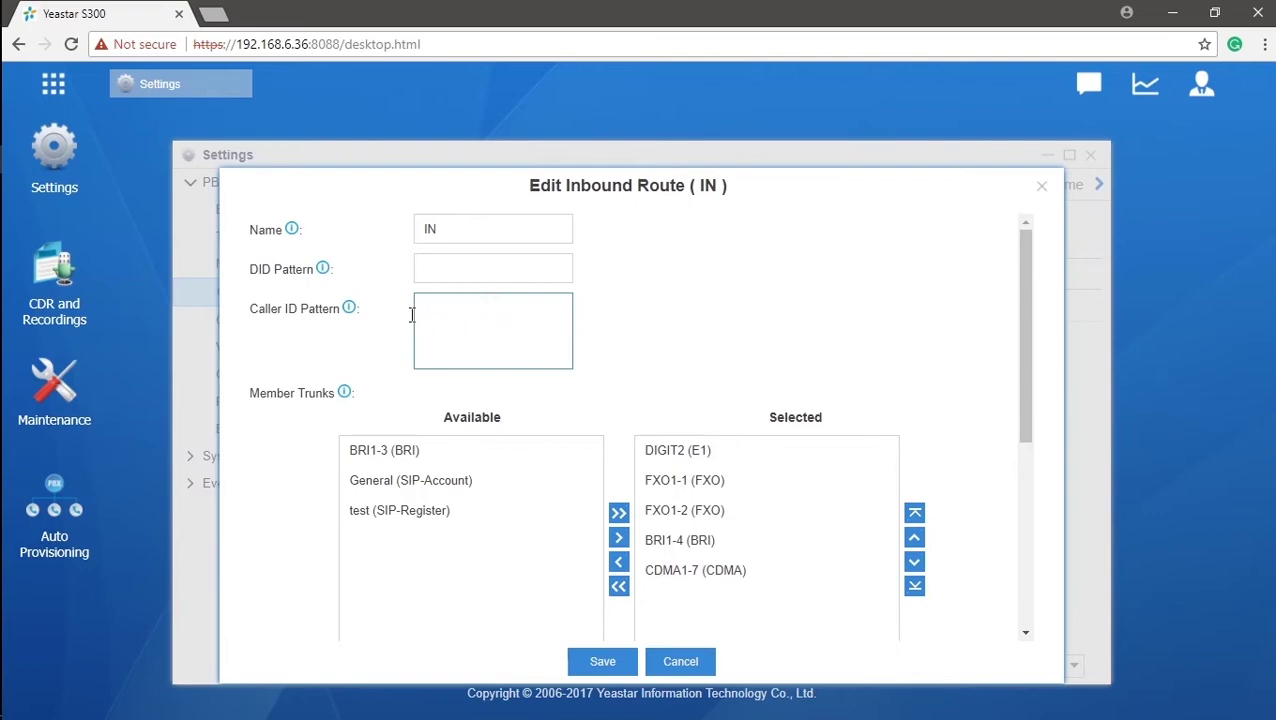
mouse_move(345, 313)
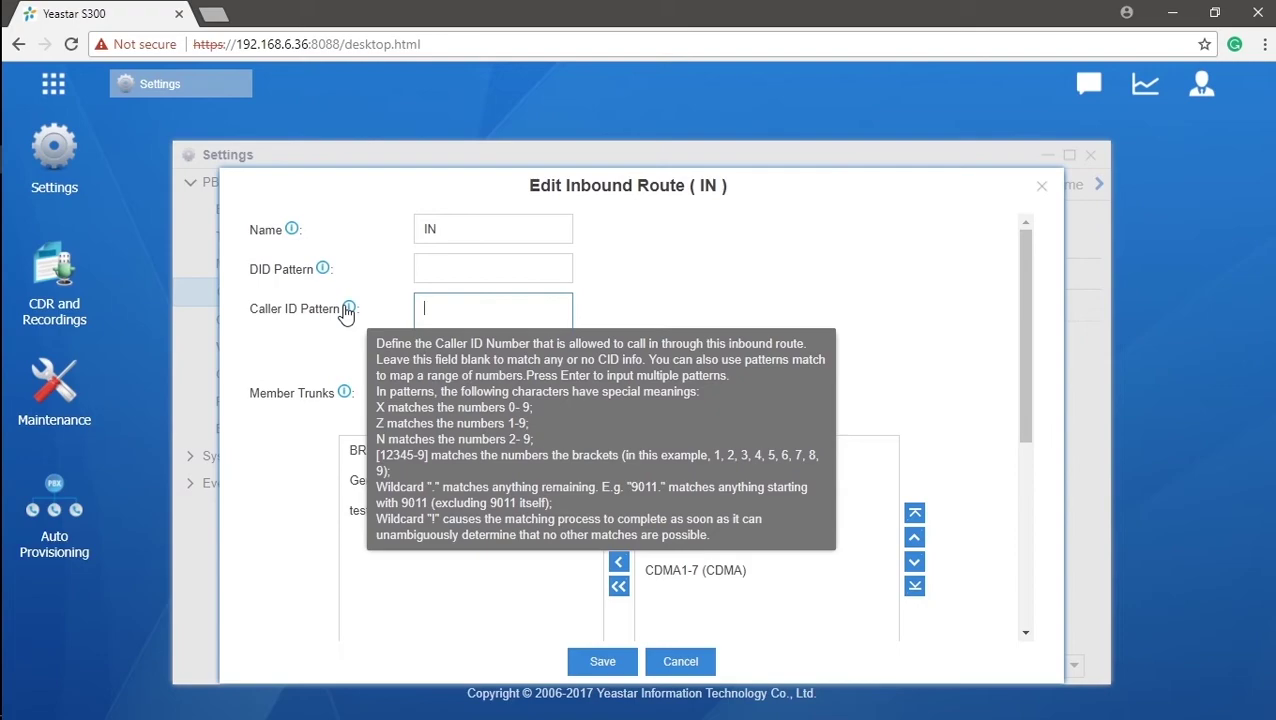
click(529, 267)
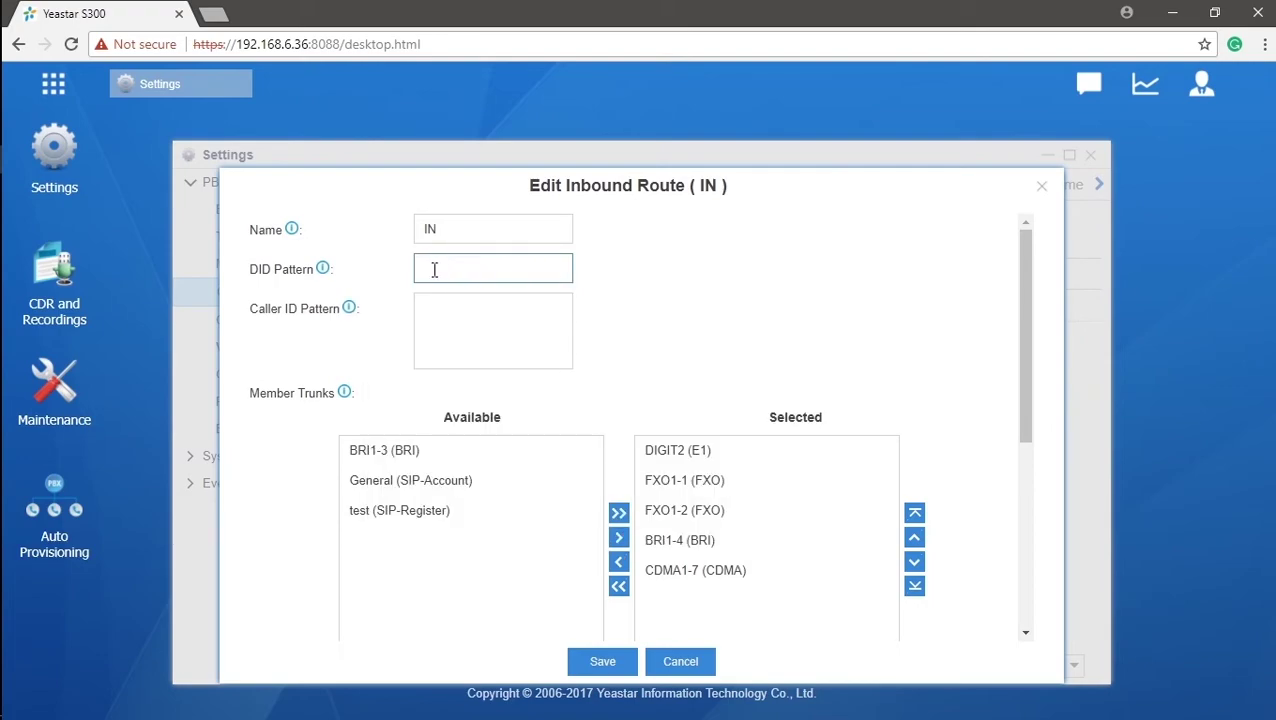
Check the Distinctive Ringtone info tip and leave that field blank
mouse_move(323, 270)
drag(1028, 300, 1040, 513)
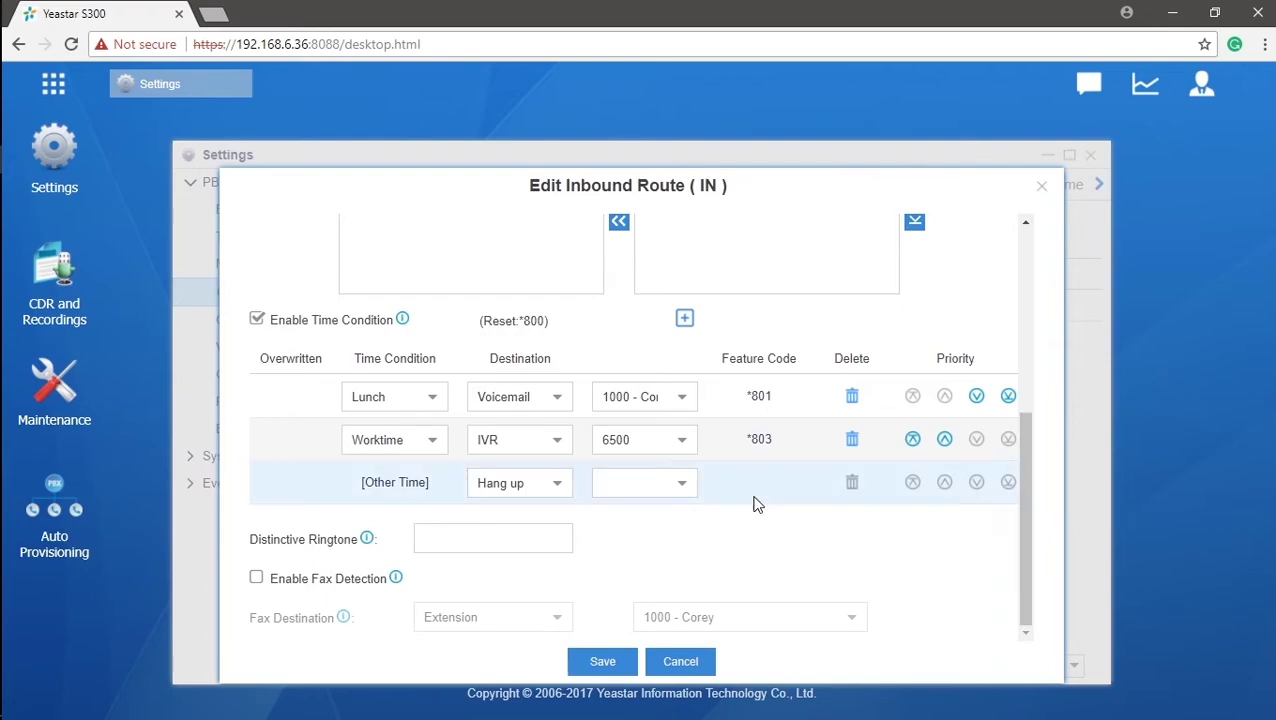
click(465, 540)
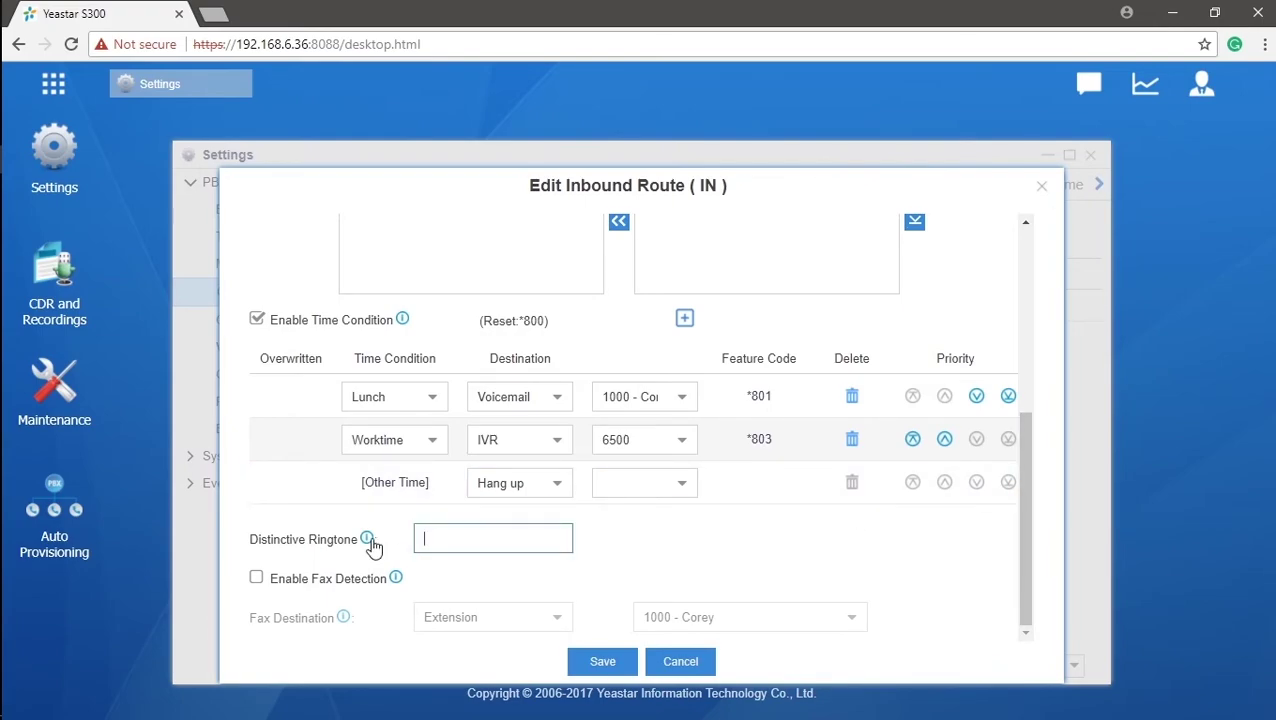
mouse_move(368, 541)
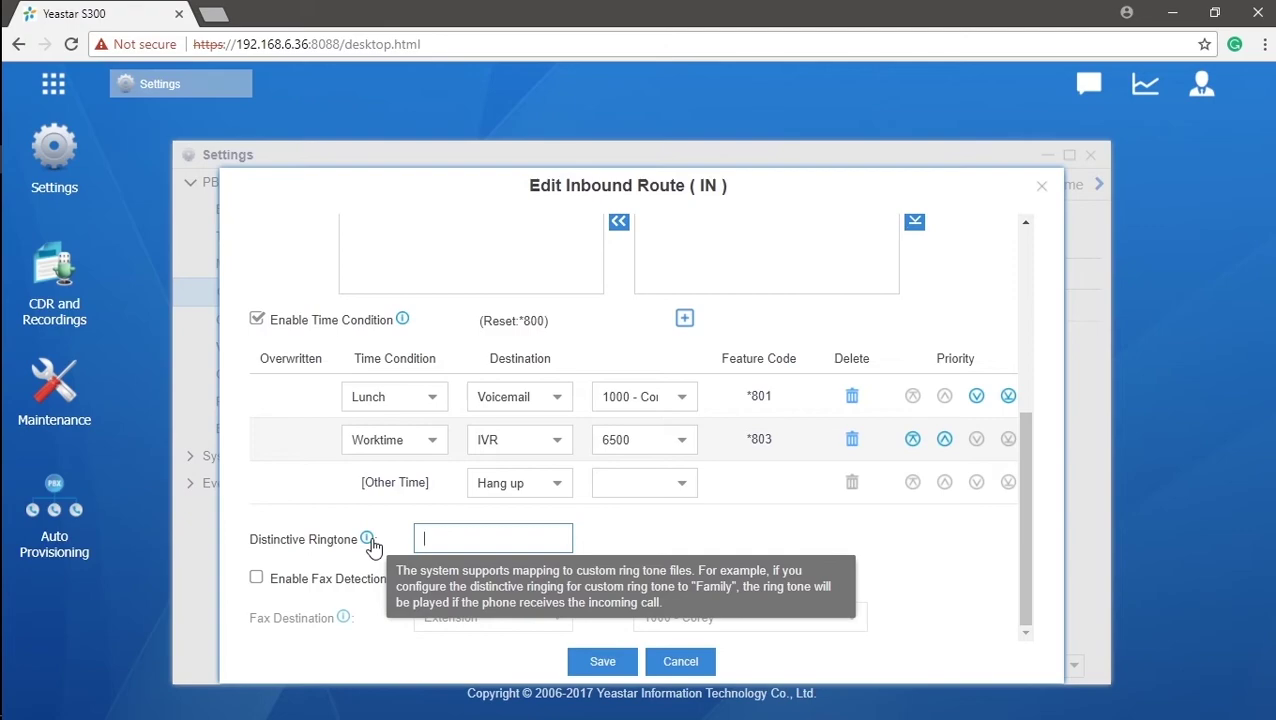
click(457, 539)
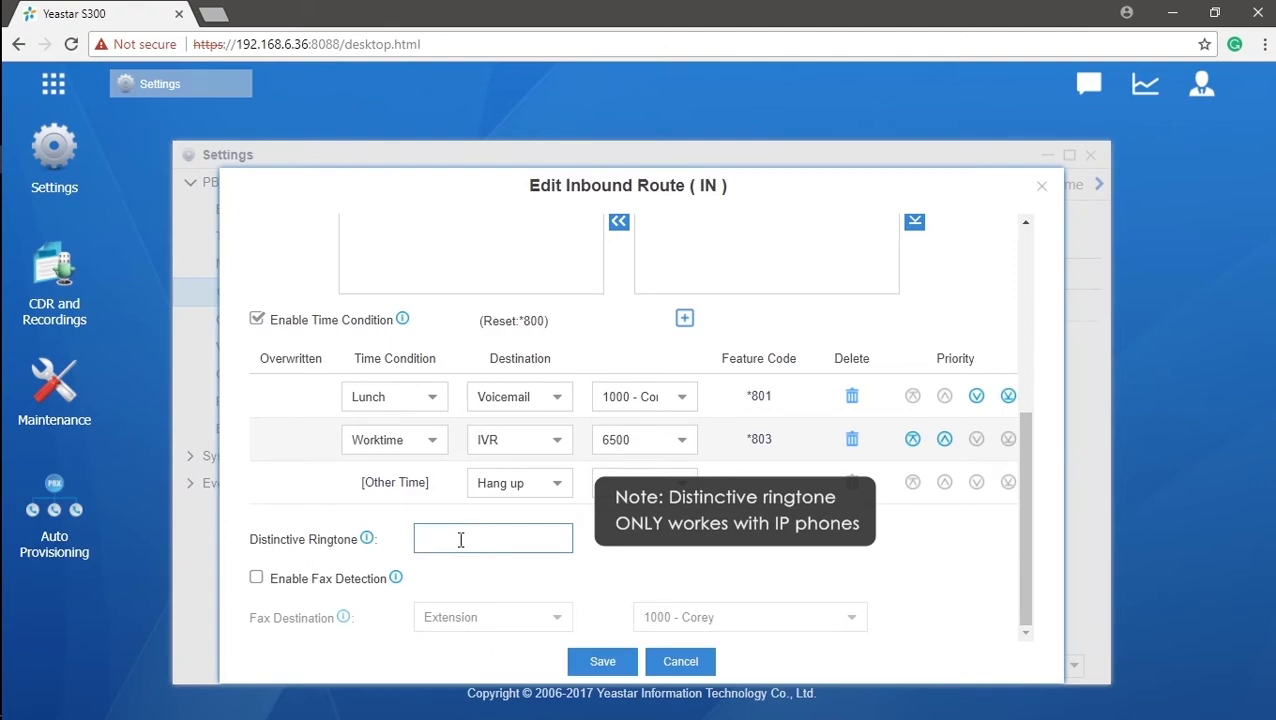
Enable Fax Detection with Fax Destination 'Fax to Email' delivering to extension 1006
click(257, 579)
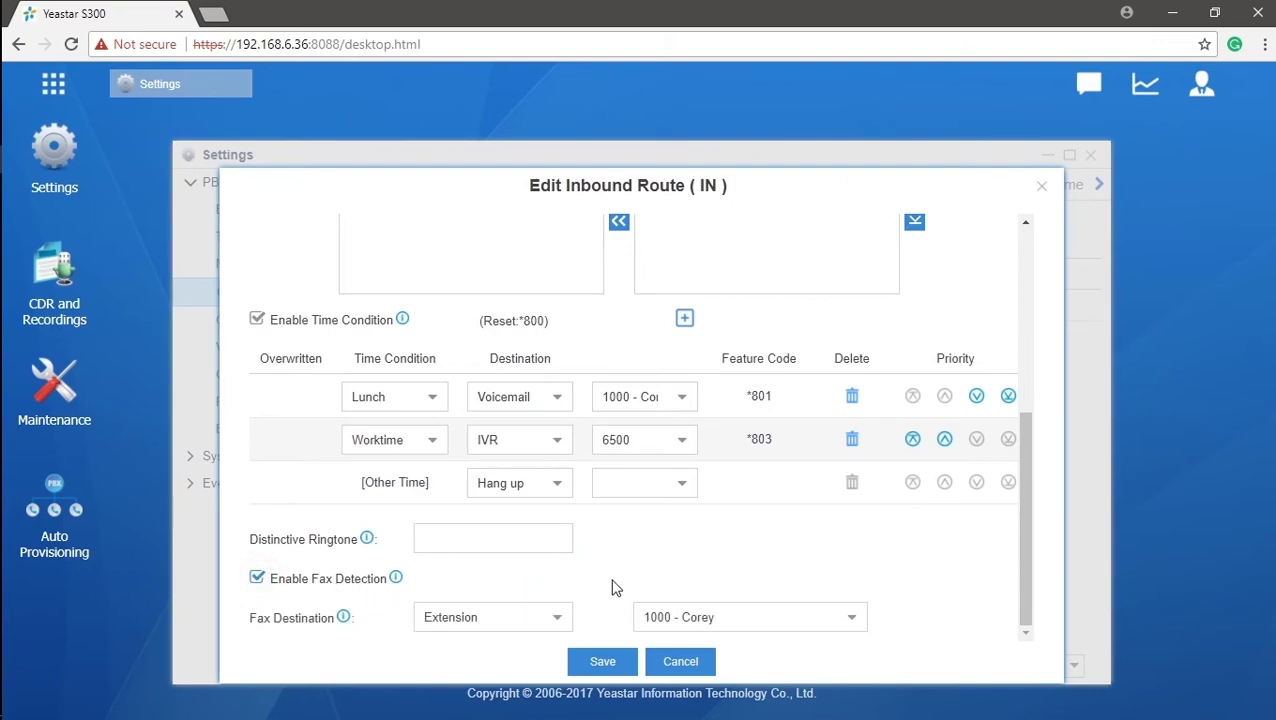
click(562, 618)
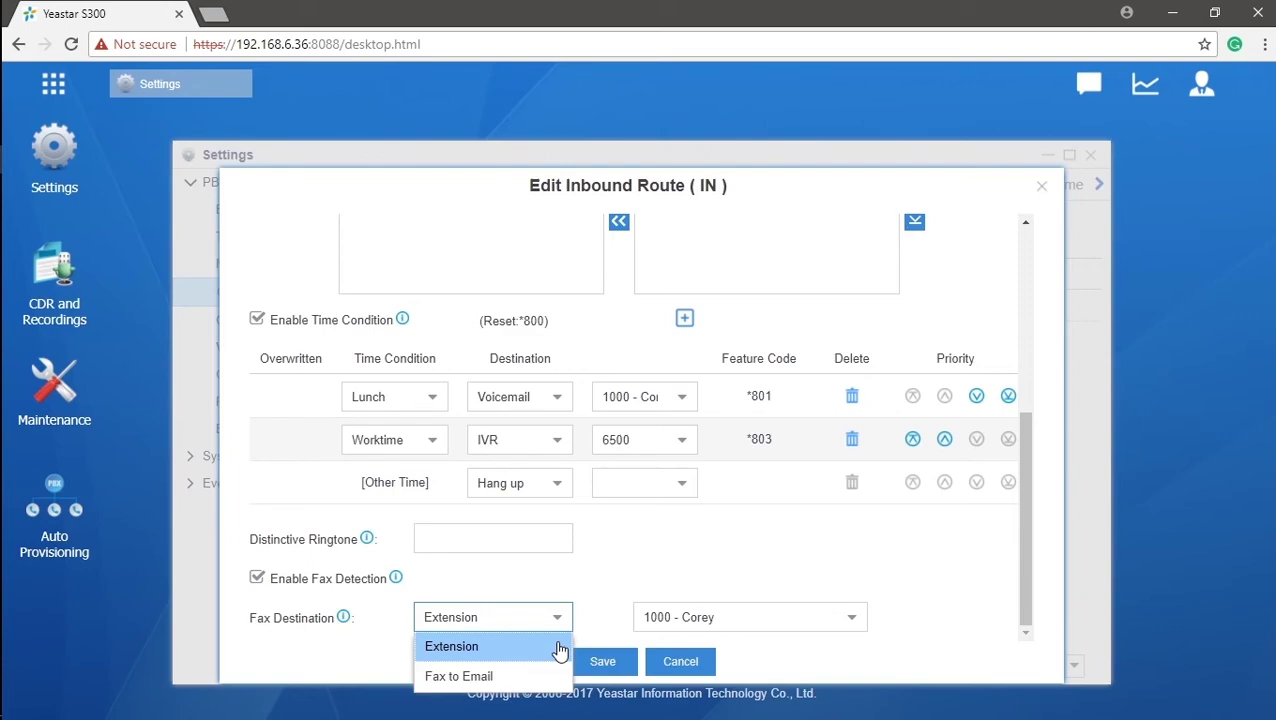
click(559, 650)
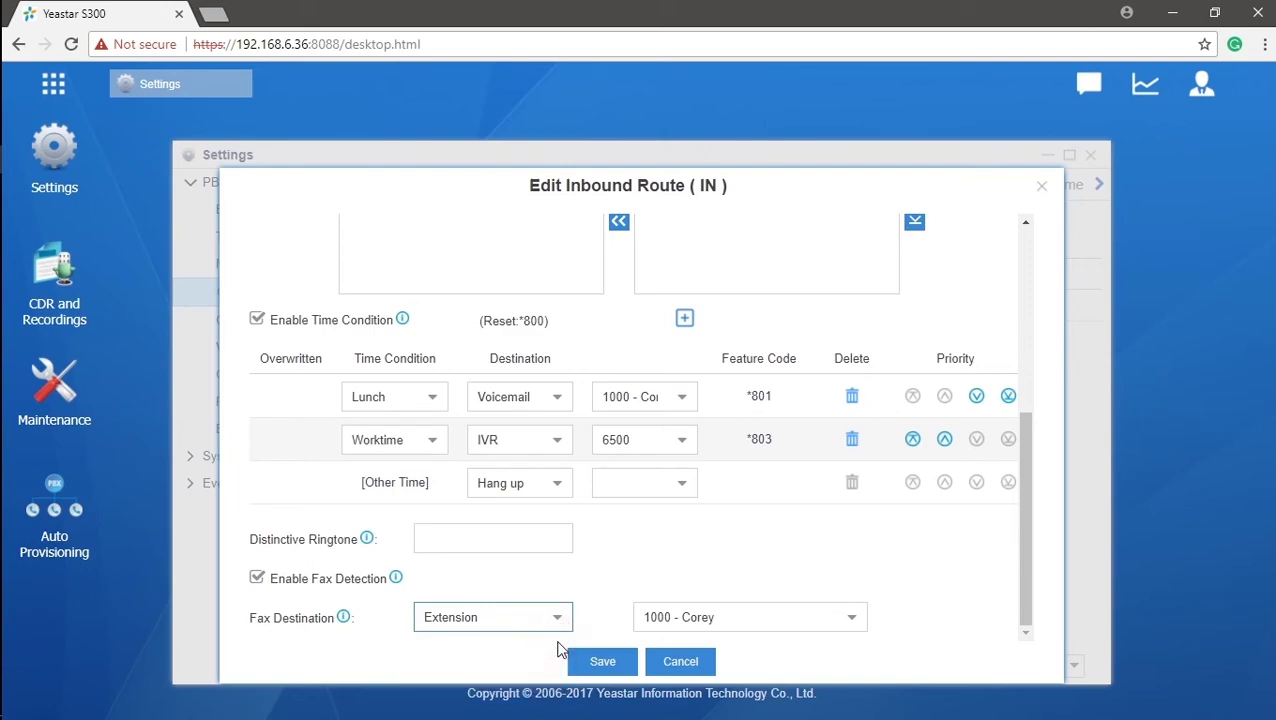
click(850, 619)
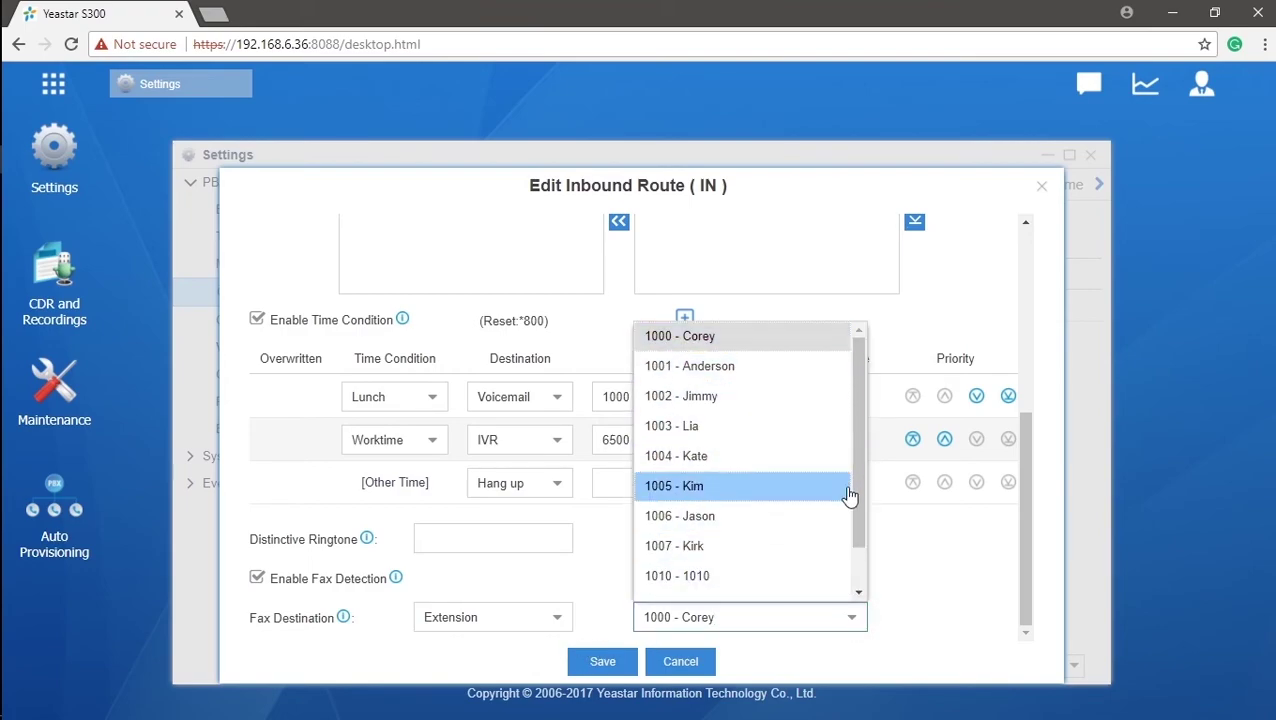
click(559, 617)
click(505, 676)
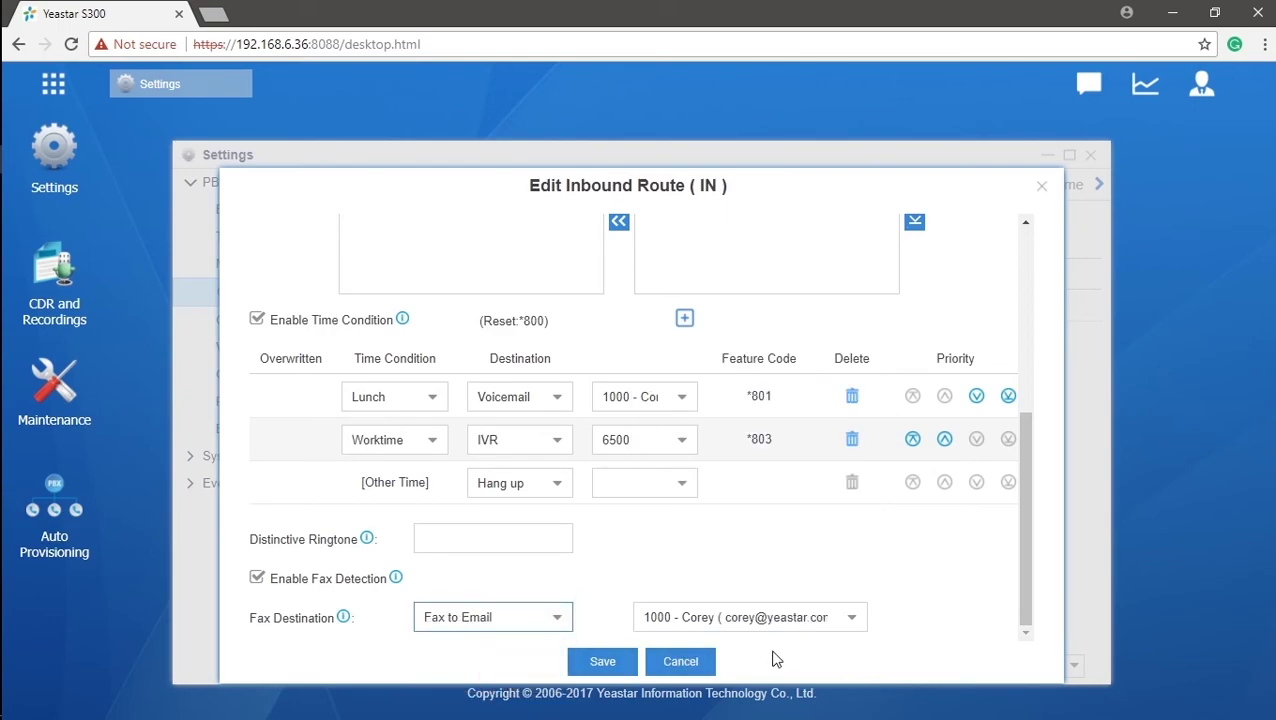
click(852, 618)
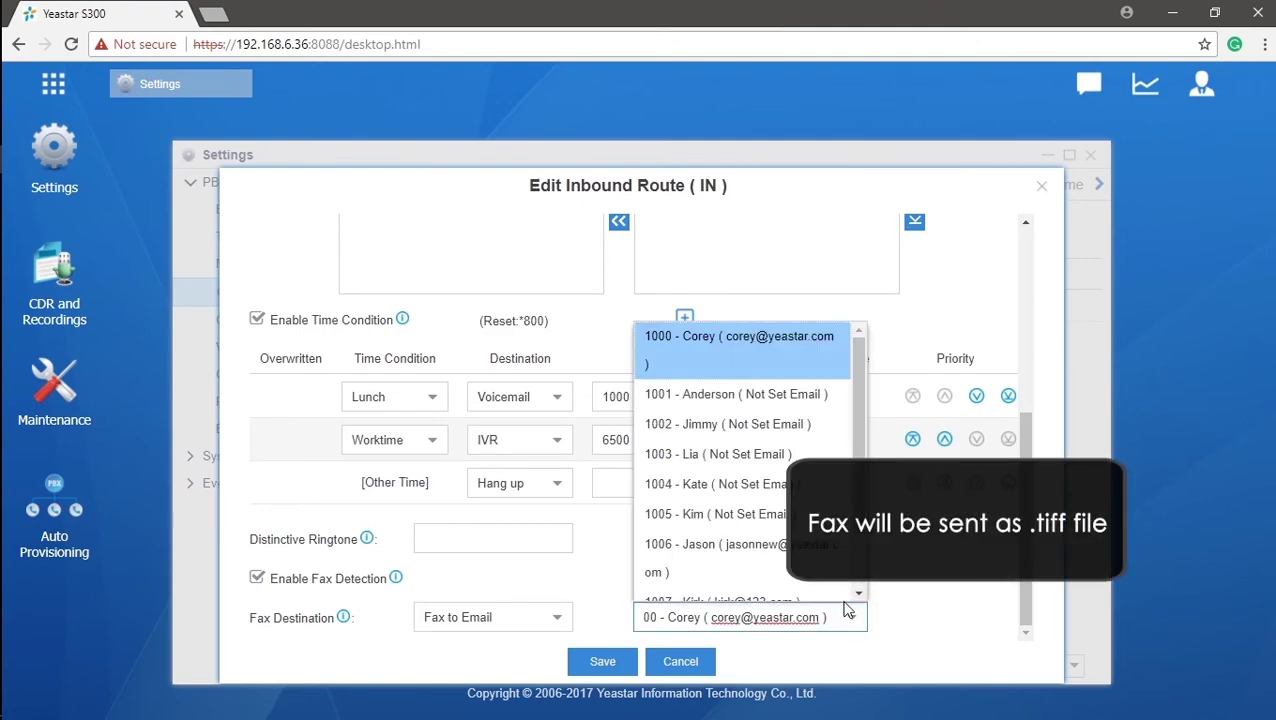
click(818, 548)
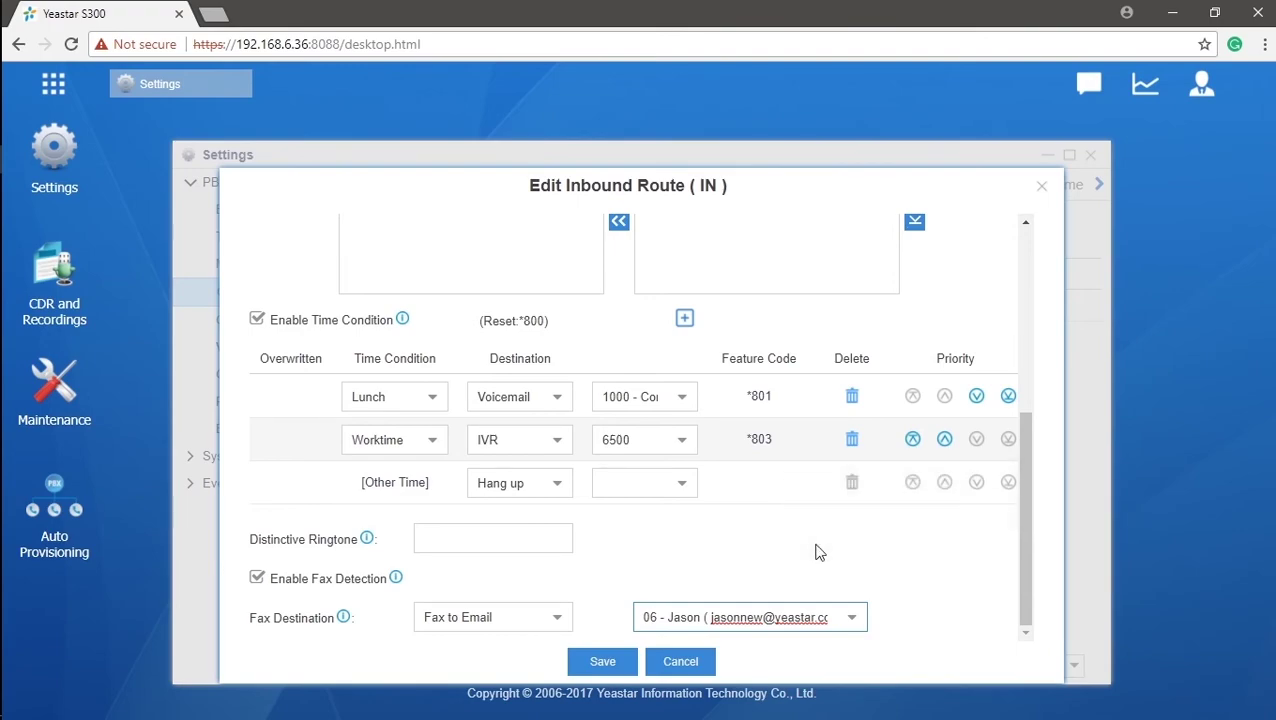
Save the IN route in the Edit Inbound Route dialog and Apply the changes
click(604, 662)
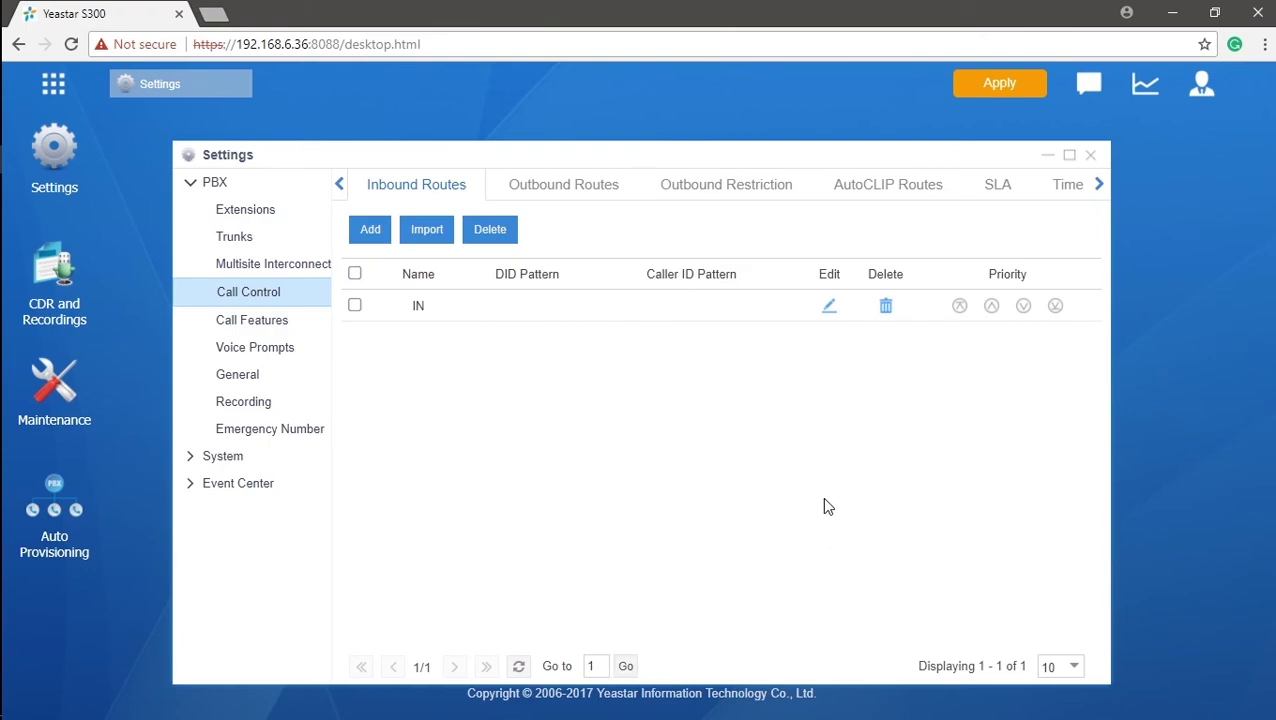
click(978, 82)
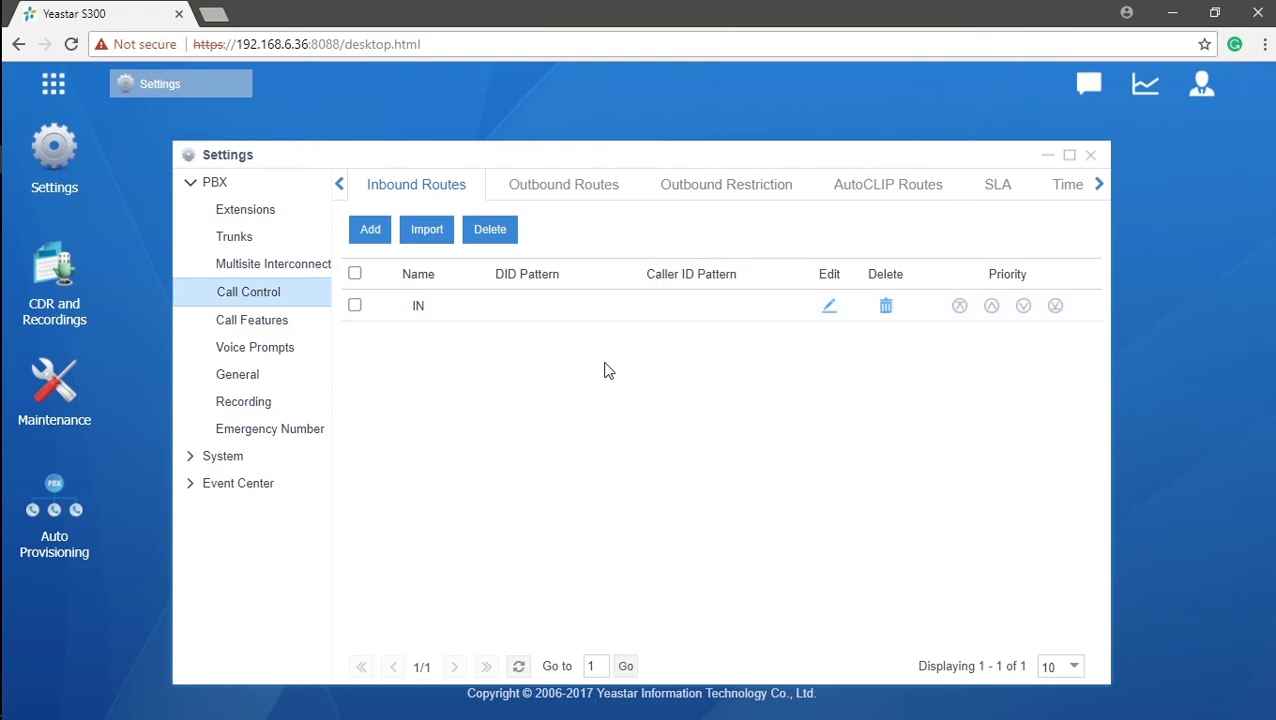